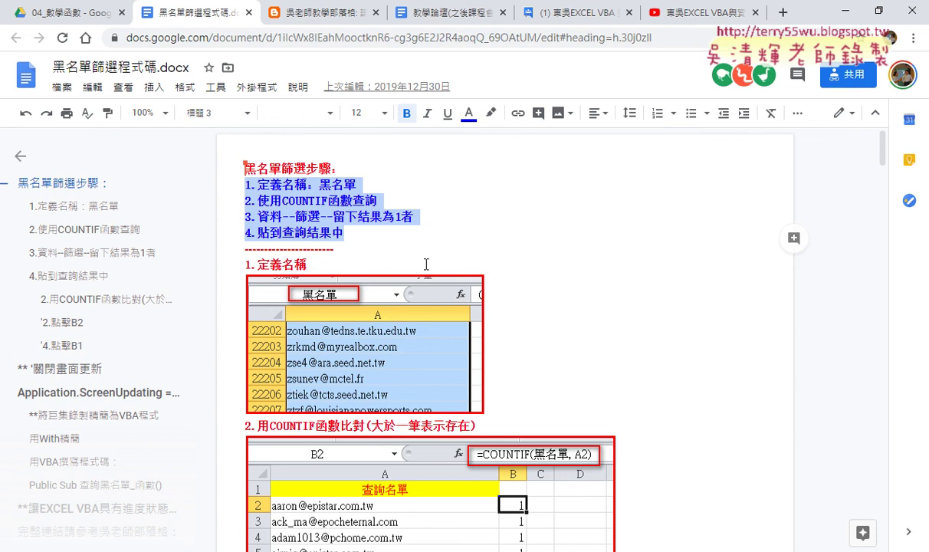
# Step: Select the four numbered blacklist-filtering steps in the Google Doc, then switch to the Excel workbook
pyautogui.moveTo(307, 185); pyautogui.dragTo(258, 184)
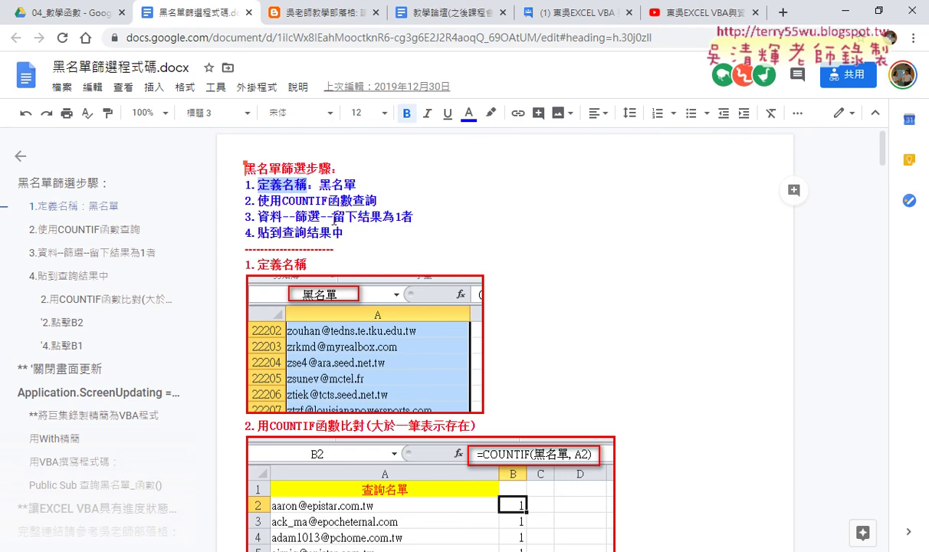
pyautogui.moveTo(345, 232); pyautogui.dragTo(228, 185)
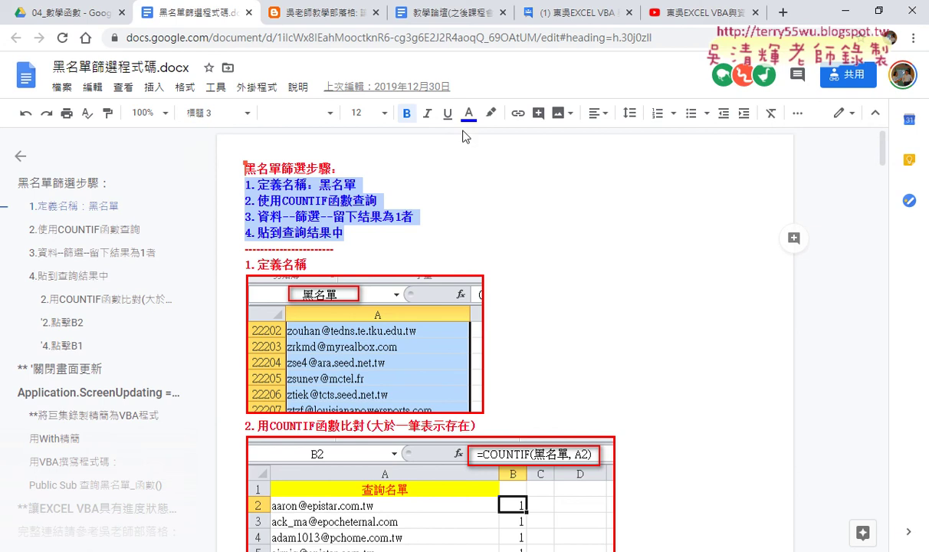
pyautogui.click(845, 10)
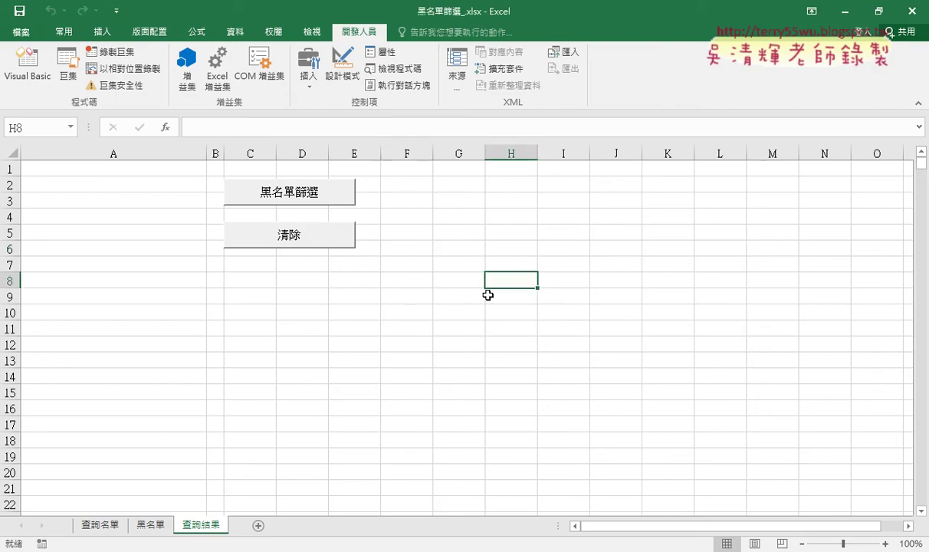
# Step: Look over the 查詢名單 and 黑名單 sheets, then return to 查詢結果
pyautogui.click(100, 526)
pyautogui.click(152, 526)
pyautogui.click(201, 525)
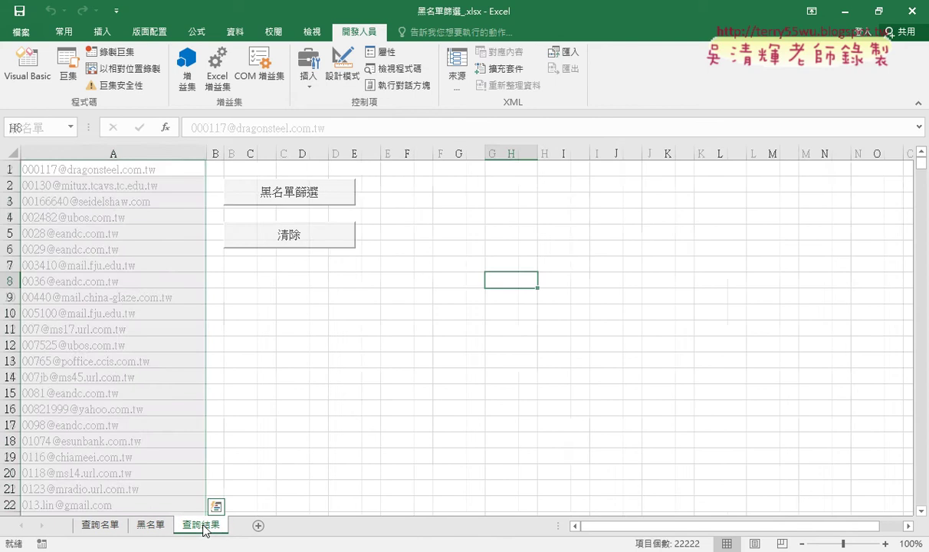
# Step: Run the 黑名單篩選 macro, clear the results with 清除, and run 黑名單篩選 again
pyautogui.click(285, 196)
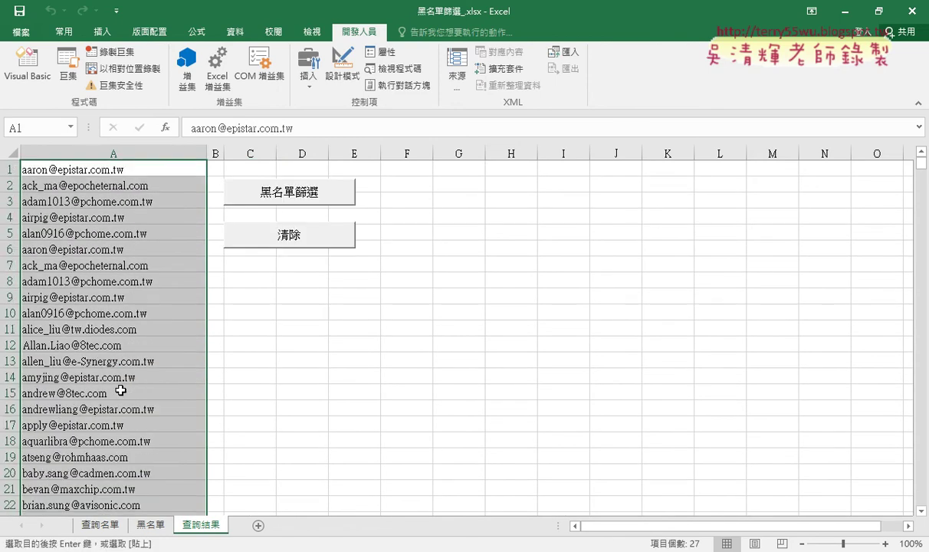
pyautogui.click(356, 376)
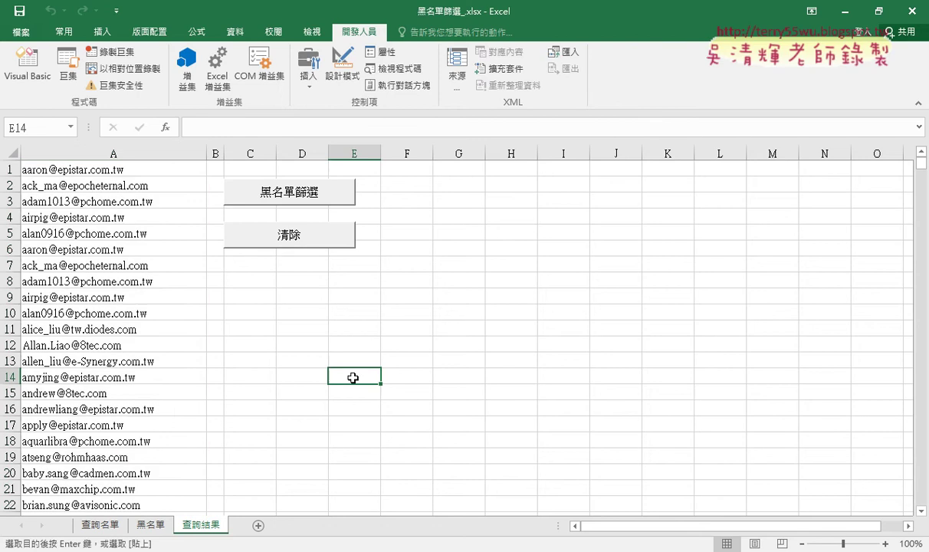
pyautogui.click(284, 242)
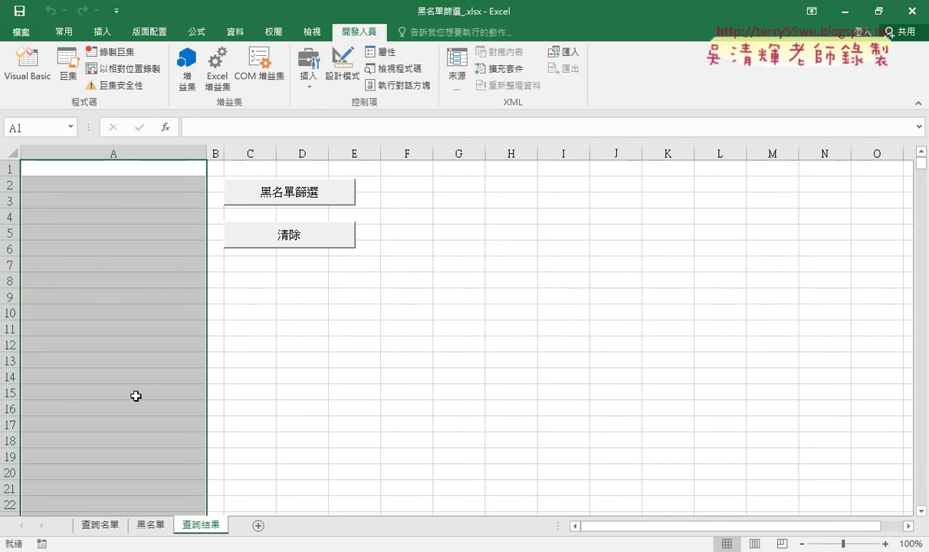
pyautogui.click(276, 193)
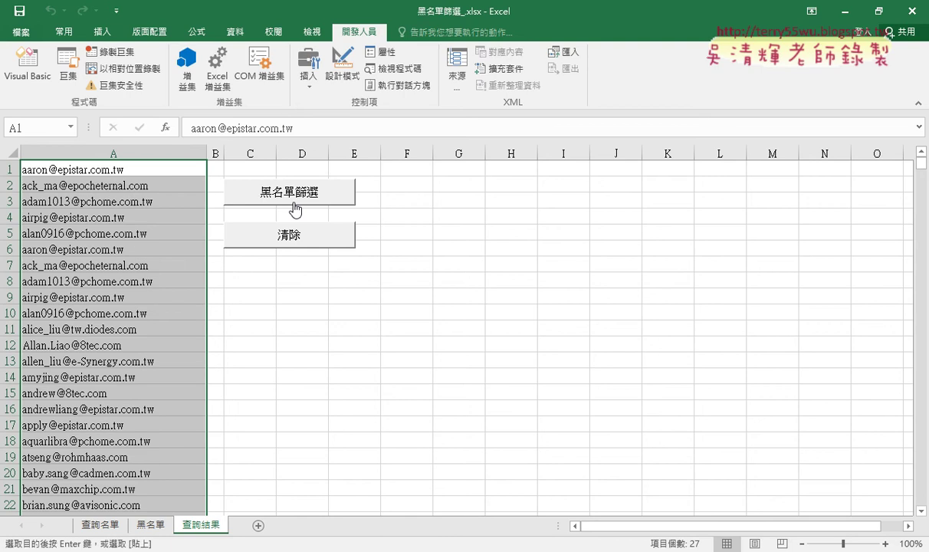
pyautogui.click(377, 374)
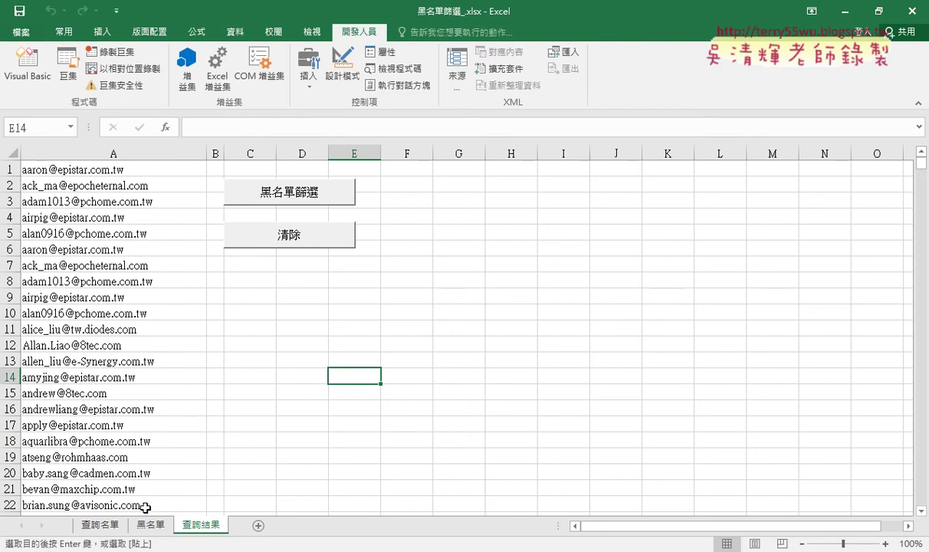
# Step: Turn off the Data filter on the 查詢名單 sheet so all rows show
pyautogui.click(99, 530)
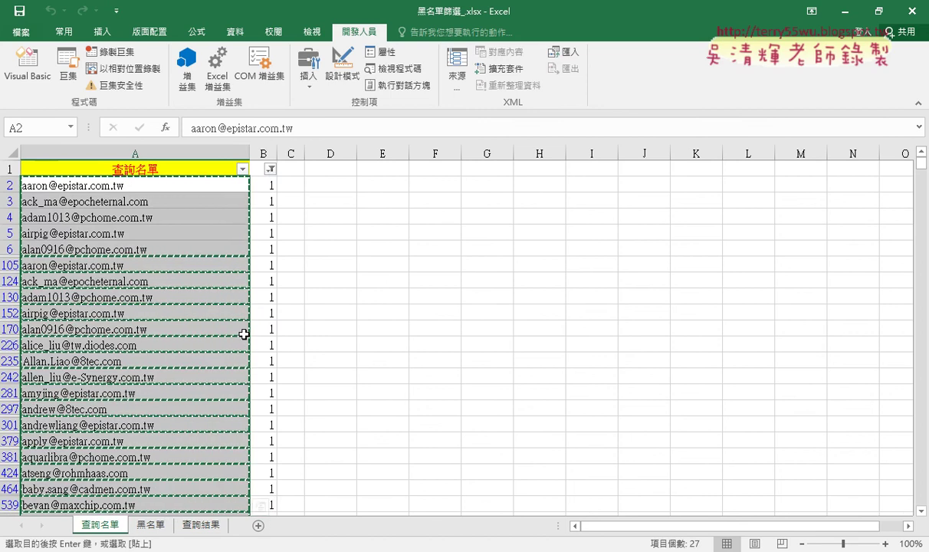
pyautogui.click(340, 331)
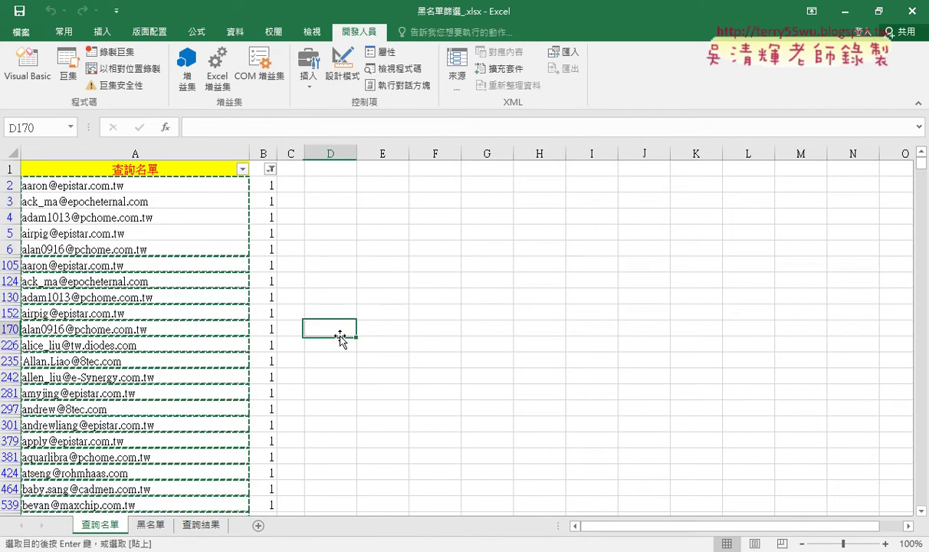
pyautogui.click(261, 168)
pyautogui.click(235, 31)
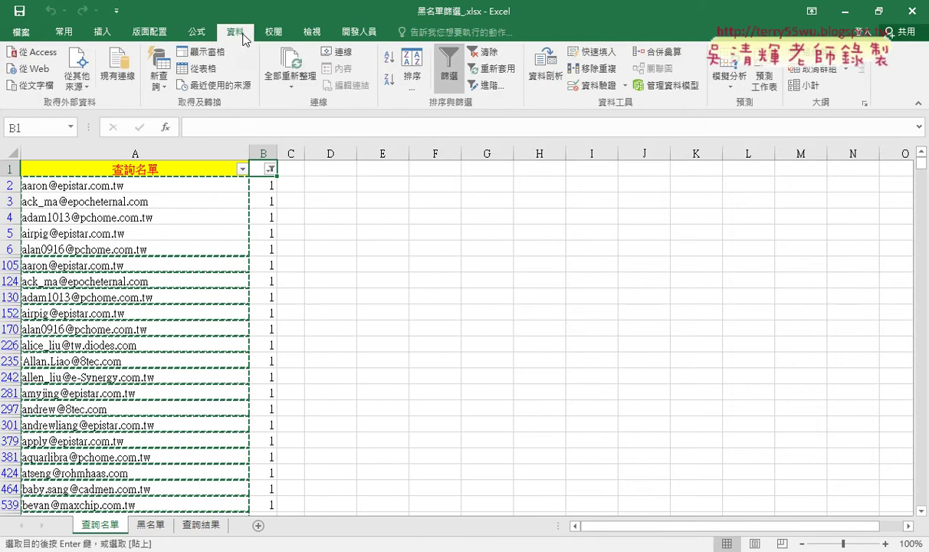
pyautogui.click(484, 51)
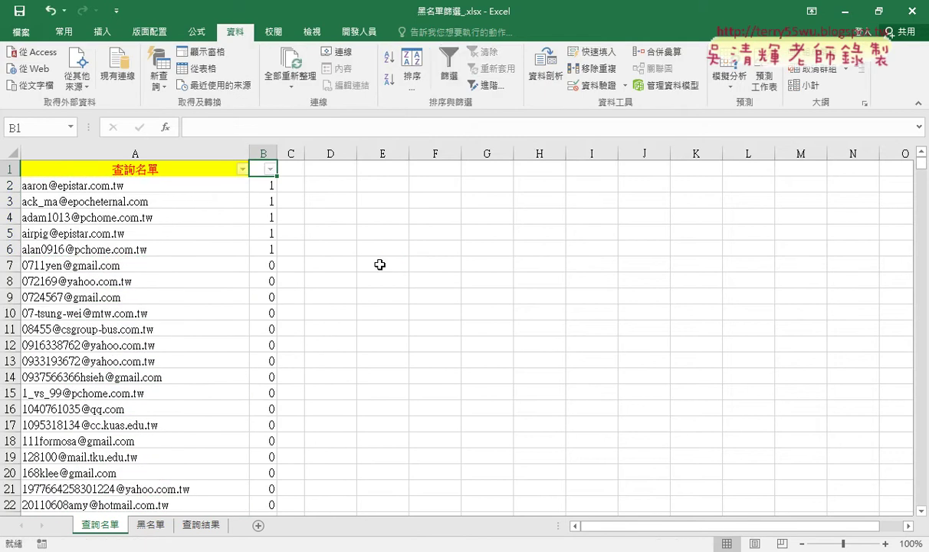
# Step: Inspect the COUNTIF formula in B2, glance at 查詢結果, and return to 查詢名單
pyautogui.click(267, 189)
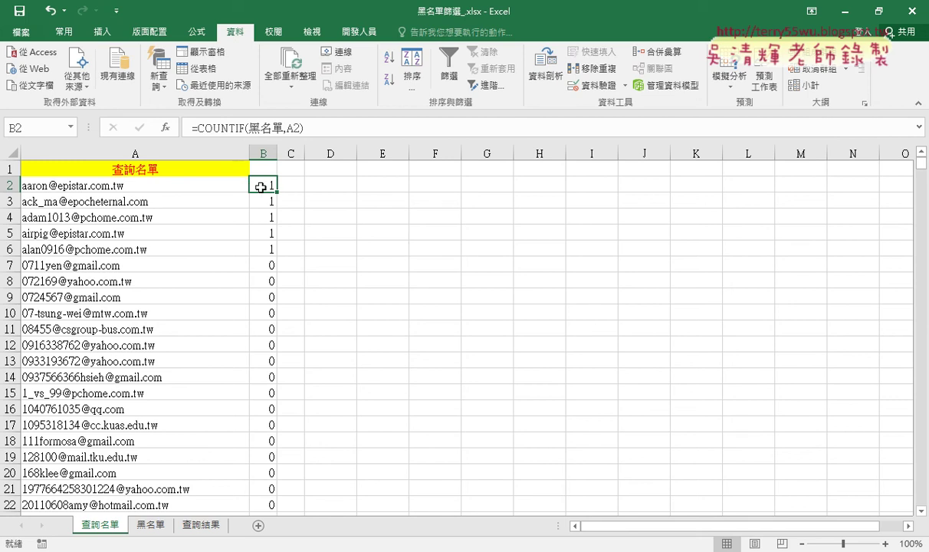
pyautogui.click(470, 229)
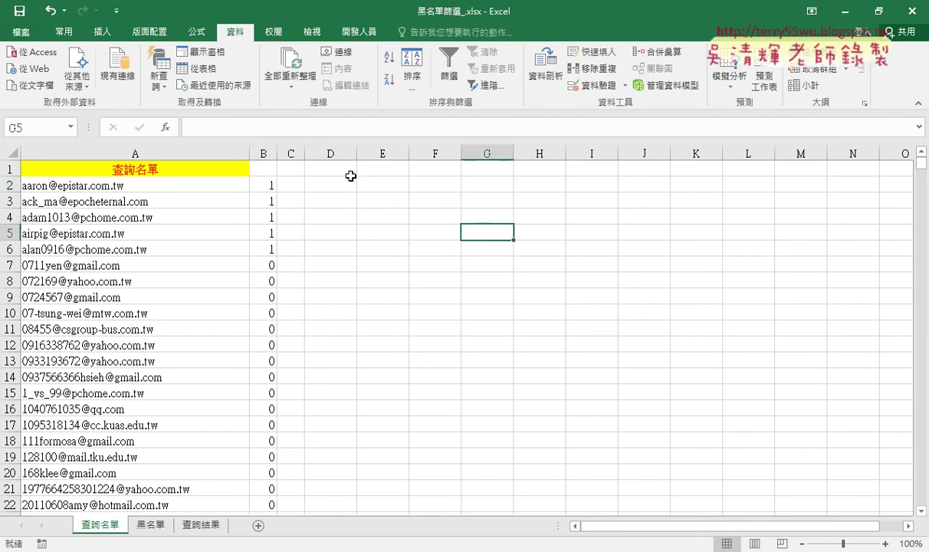
pyautogui.click(261, 191)
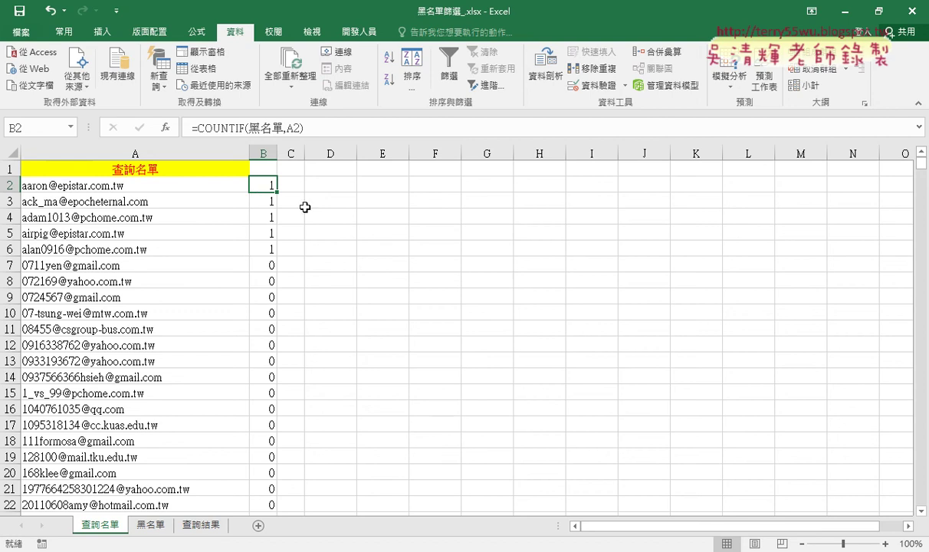
pyautogui.click(338, 216)
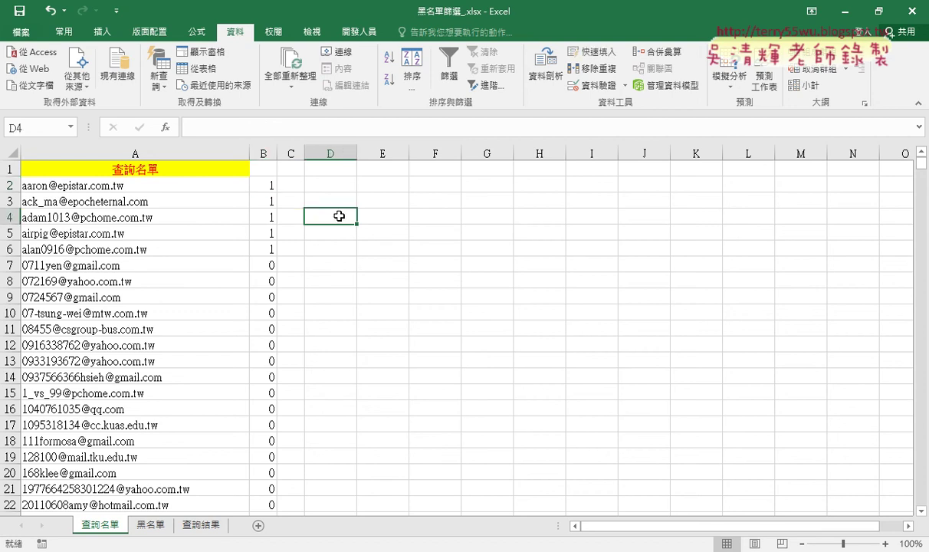
pyautogui.click(198, 524)
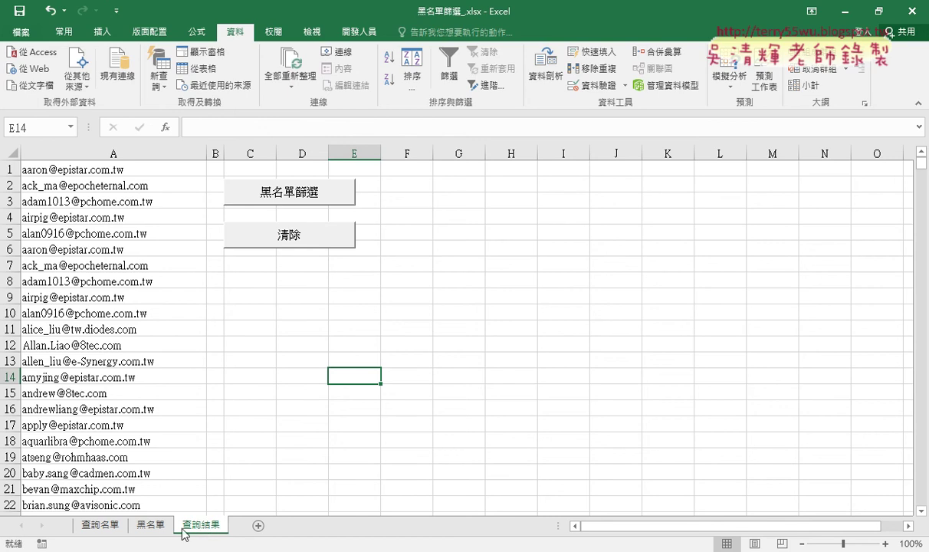
pyautogui.click(311, 266)
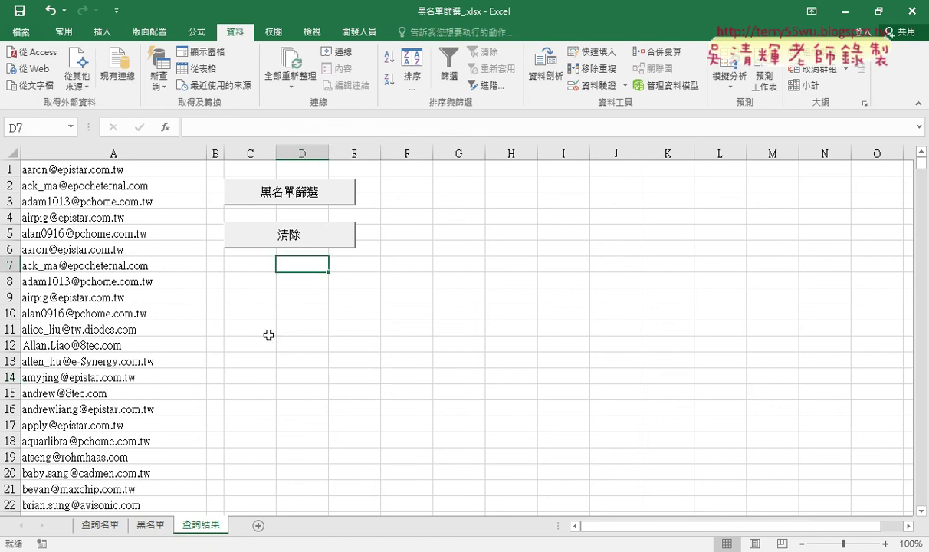
pyautogui.click(96, 525)
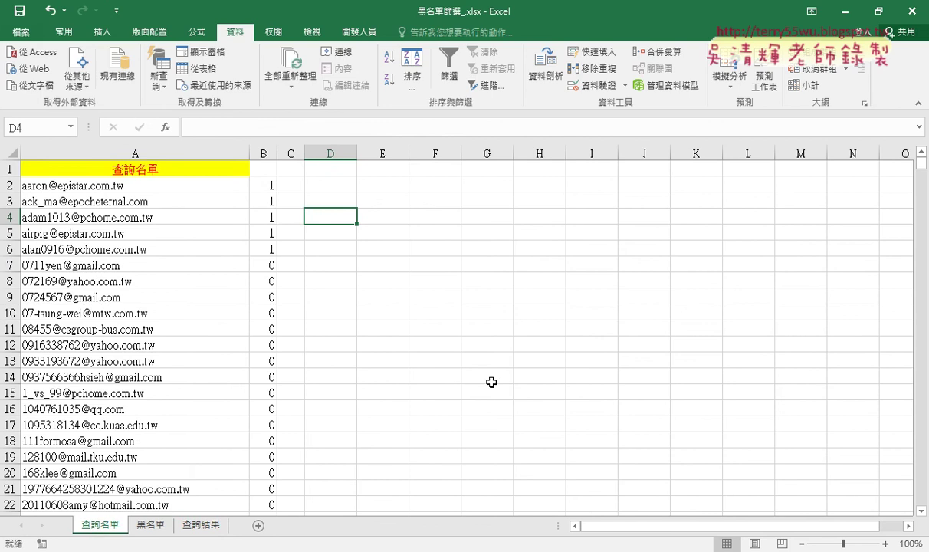
# Step: Re-enter the COUNTIF formula in B2 and fill it down column B
pyautogui.click(263, 186)
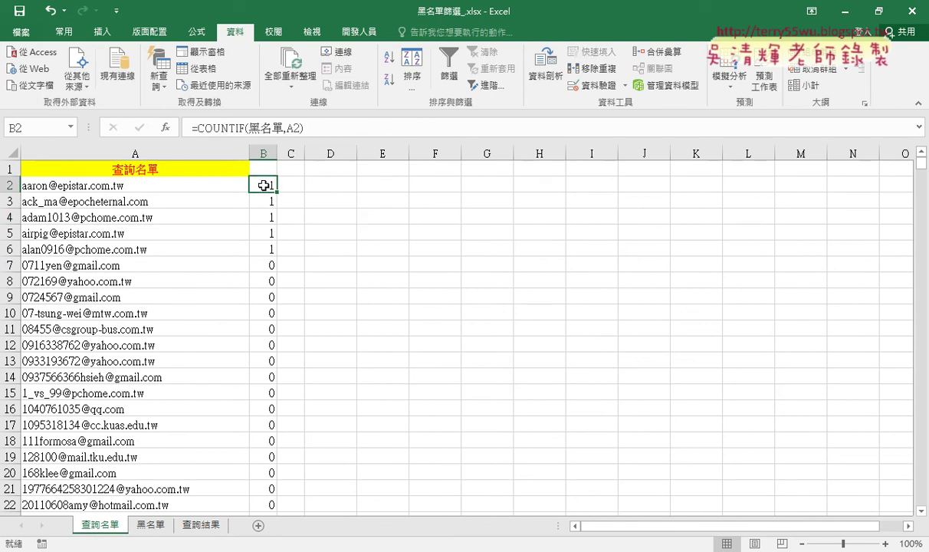
pyautogui.click(222, 127)
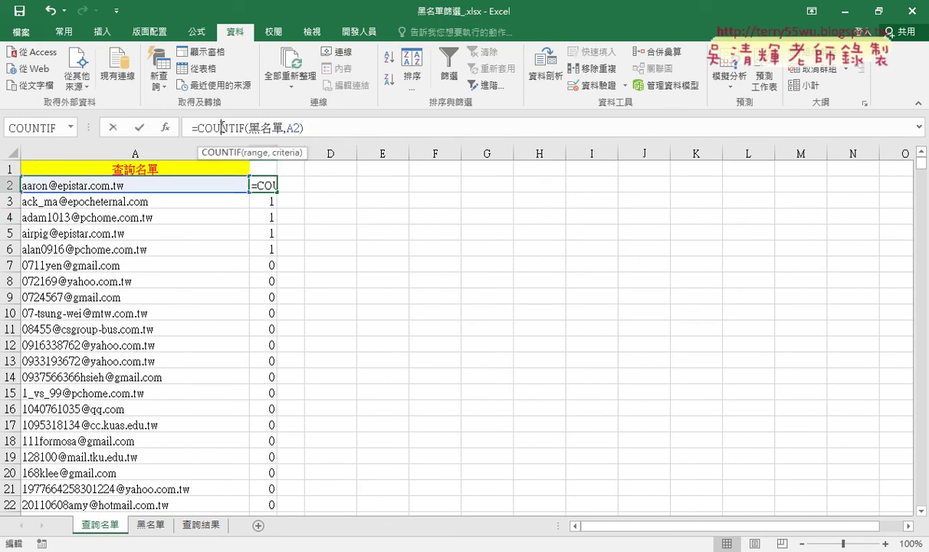
pyautogui.click(139, 127)
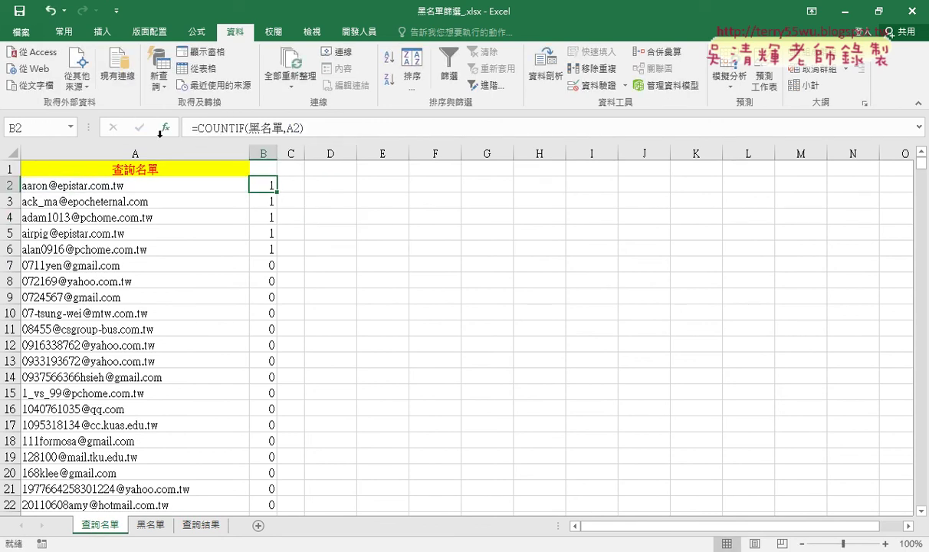
pyautogui.doubleClick(278, 192)
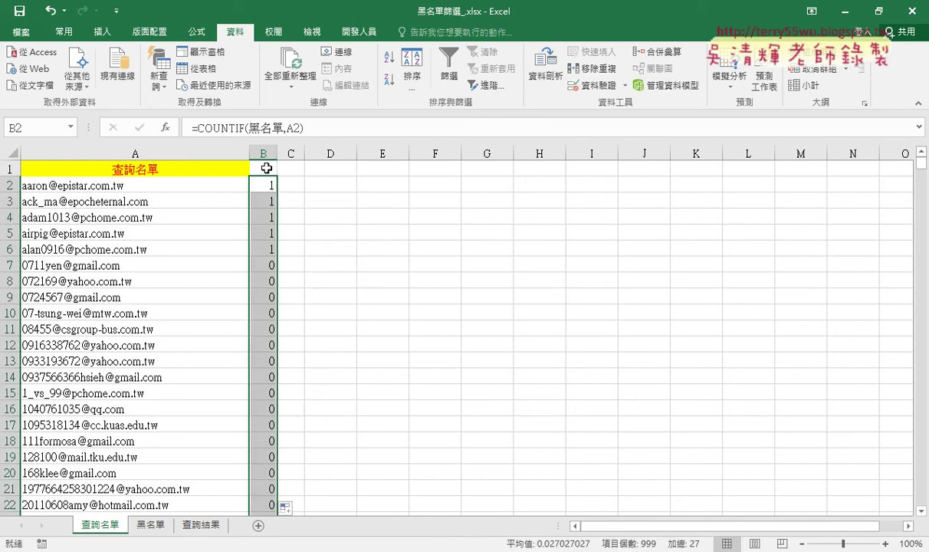
# Step: Filter the 查詢名單 list so column B shows only rows equal to 1
pyautogui.click(266, 168)
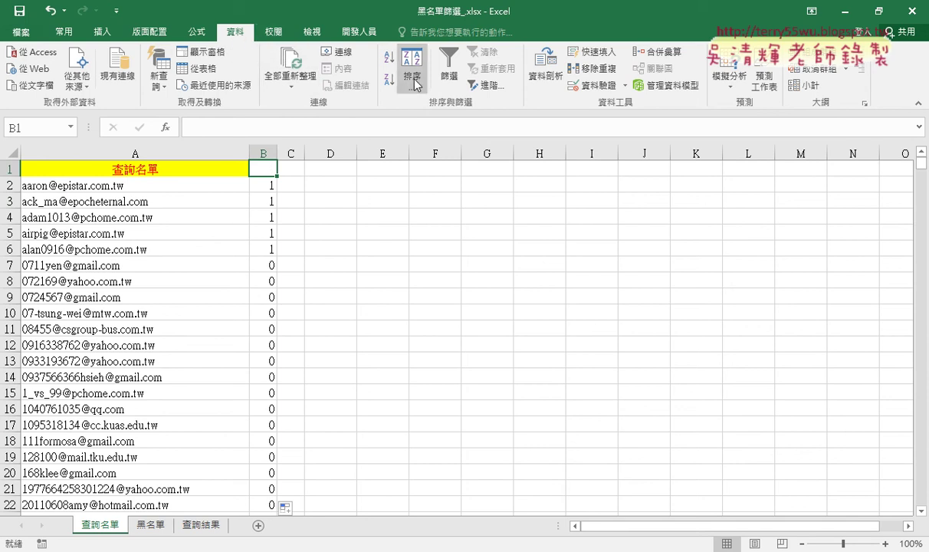
pyautogui.click(450, 77)
pyautogui.click(270, 169)
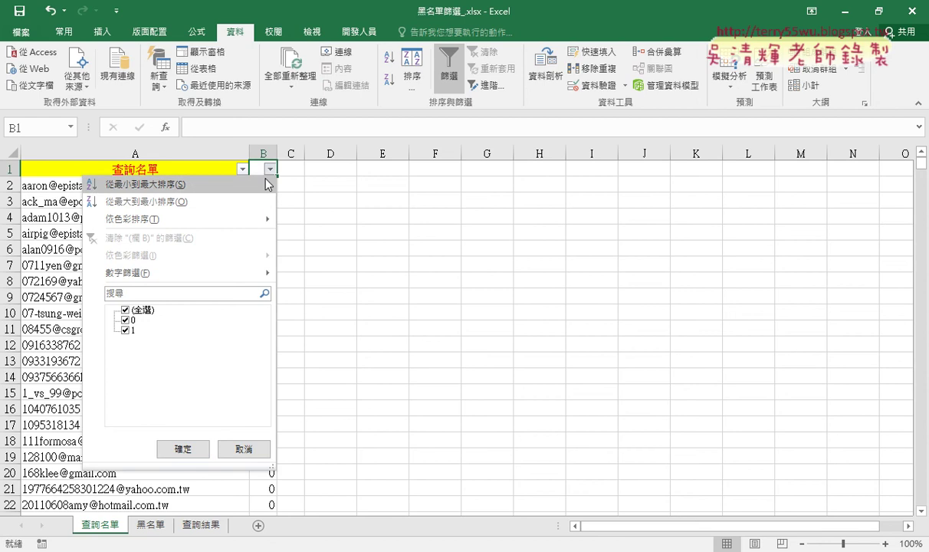
pyautogui.click(136, 310)
pyautogui.click(126, 331)
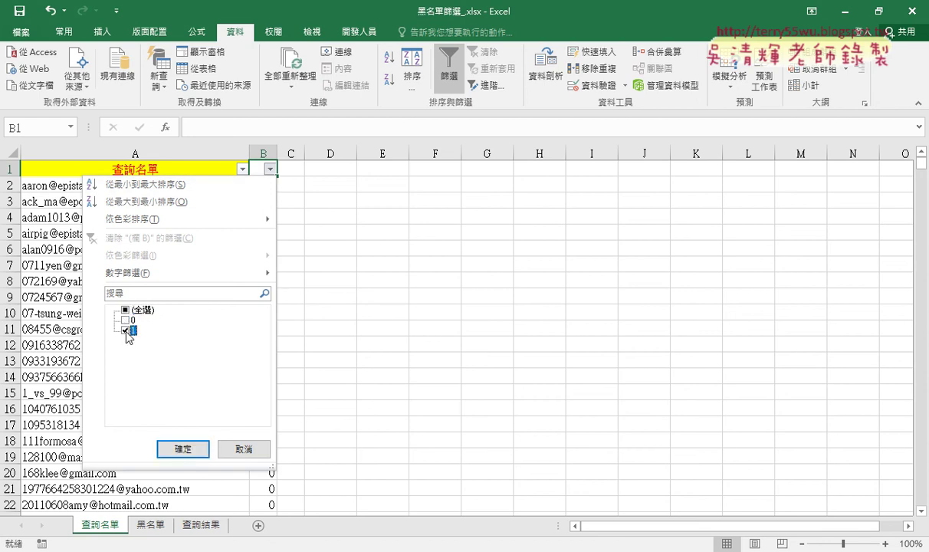
pyautogui.click(184, 449)
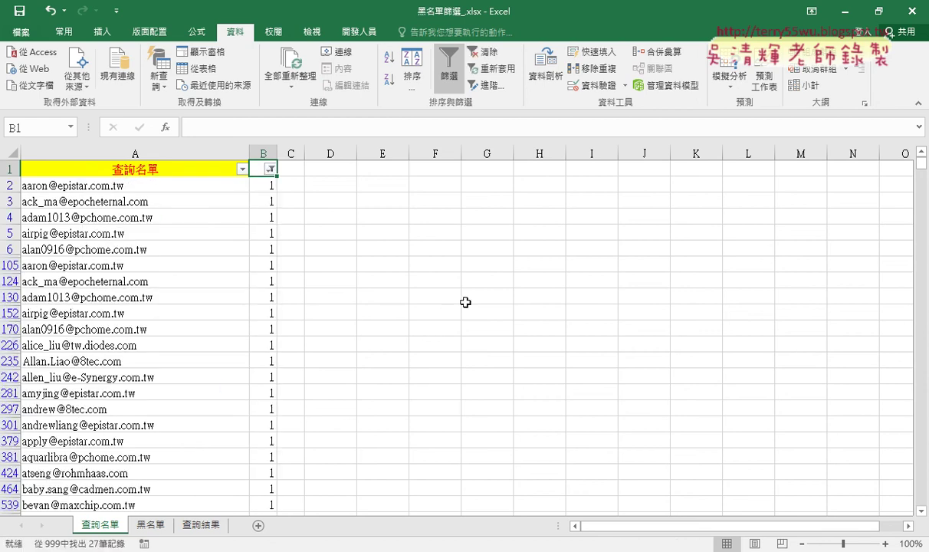
# Step: Copy the 27 filtered email addresses from A2 down
pyautogui.click(179, 182)
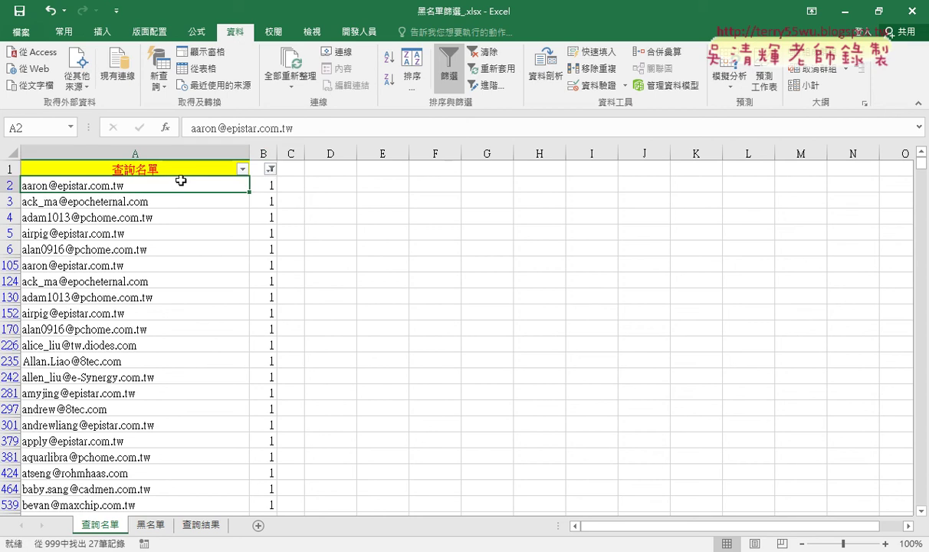
pyautogui.hotkey('ctrl', 'shift', 'Down')
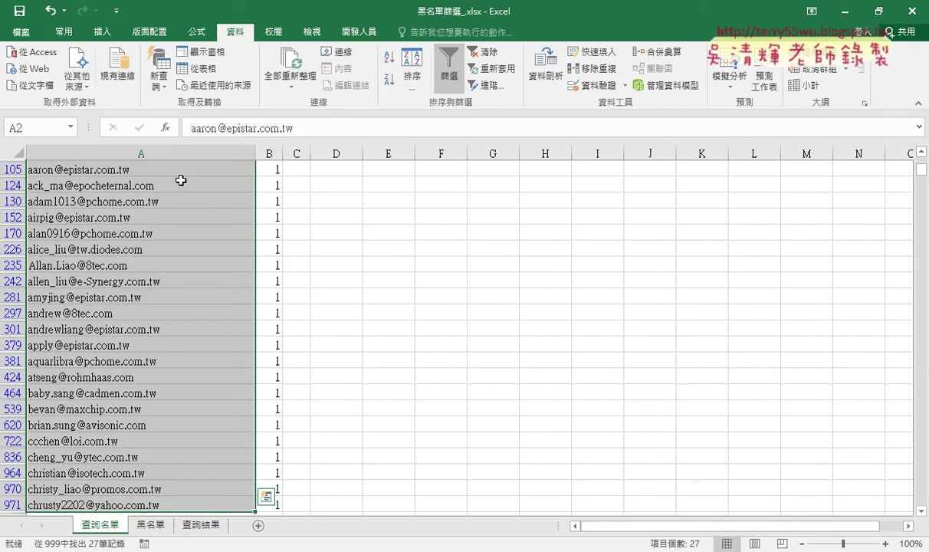
pyautogui.hotkey('ctrl', 'c')
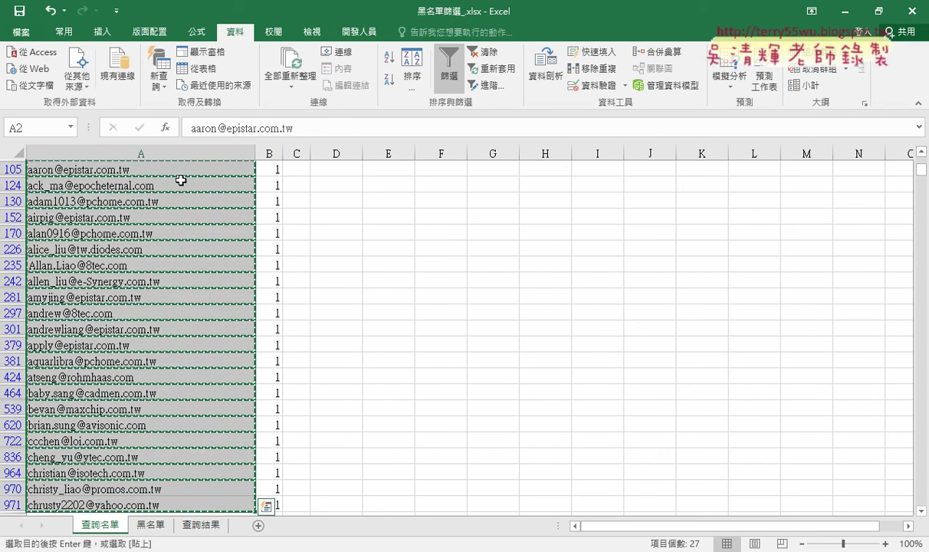
# Step: Paste the 27 copied addresses into column A of 查詢結果 starting at A1
pyautogui.click(196, 525)
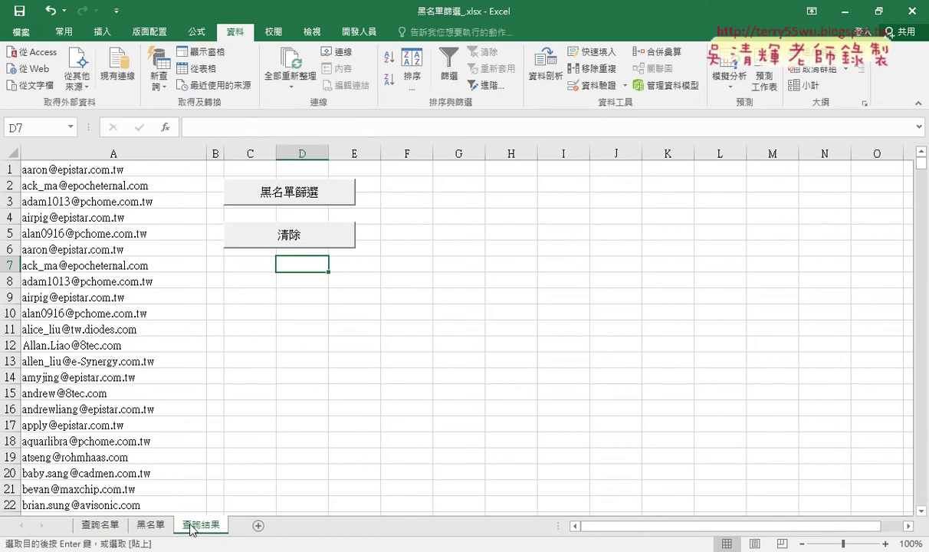
pyautogui.click(133, 173)
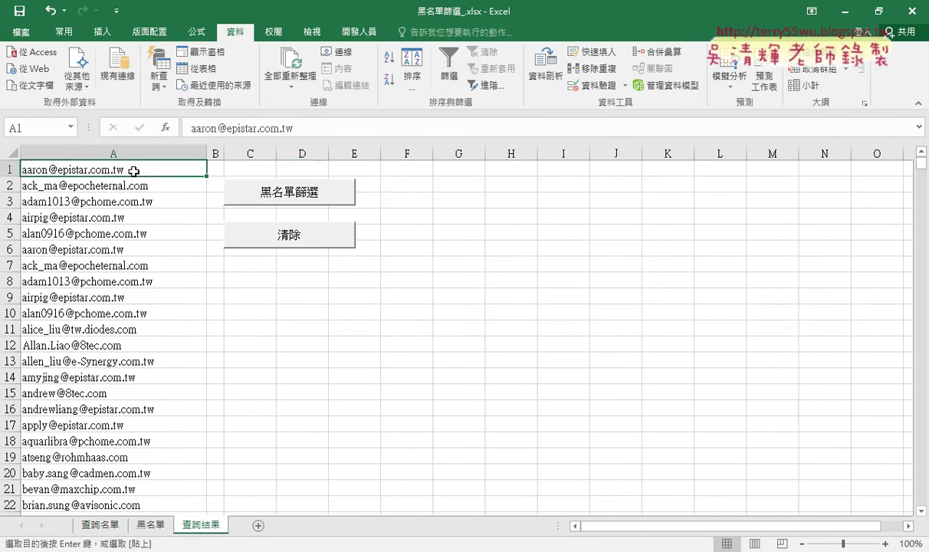
pyautogui.hotkey('ctrl', 'v')
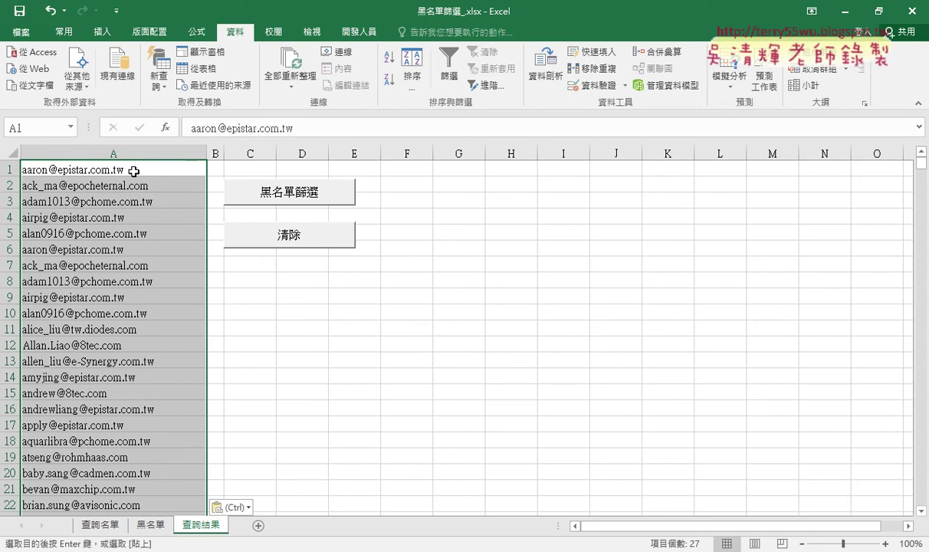
pyautogui.click(359, 32)
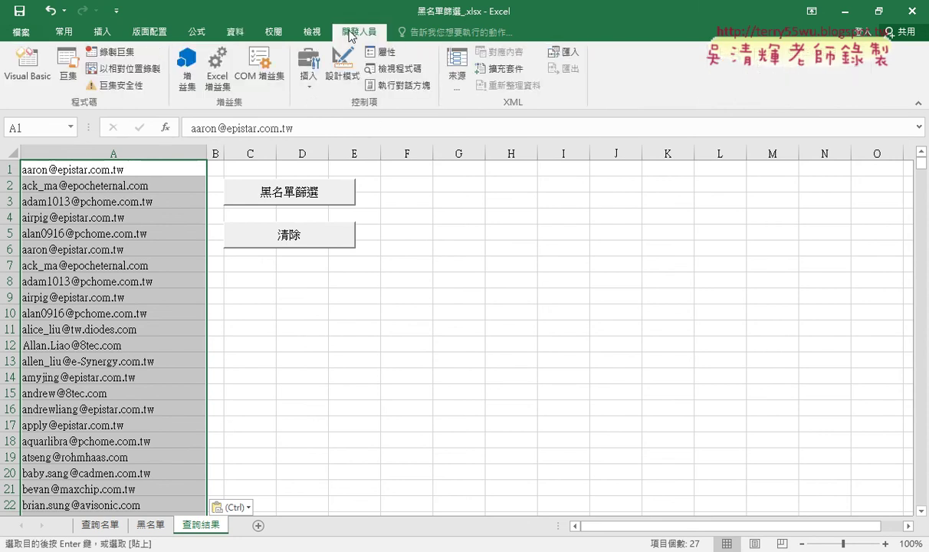
# Step: Start a new macro recording and name it 黑名單篩選
pyautogui.click(122, 52)
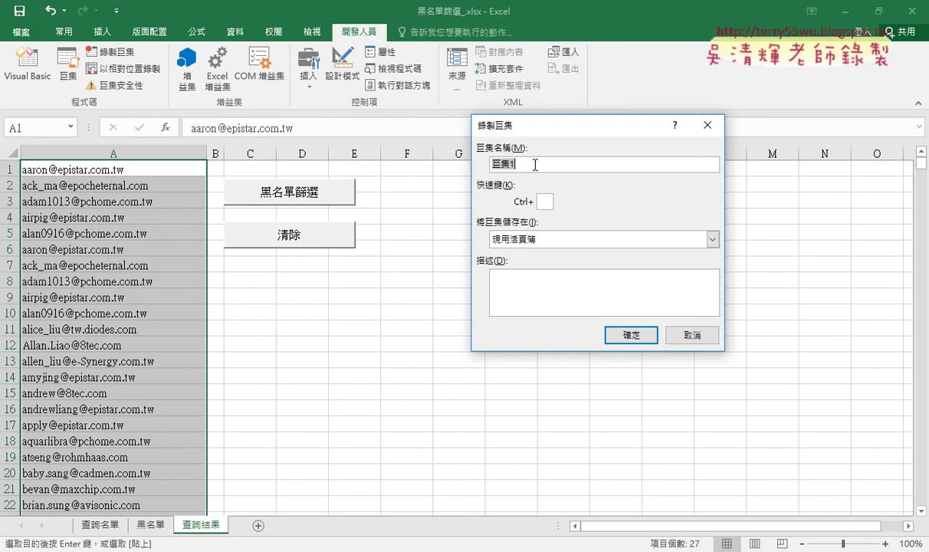
pyautogui.write('黑')
pyautogui.write('名ㄉㄢ')
pyautogui.write('單篩選')
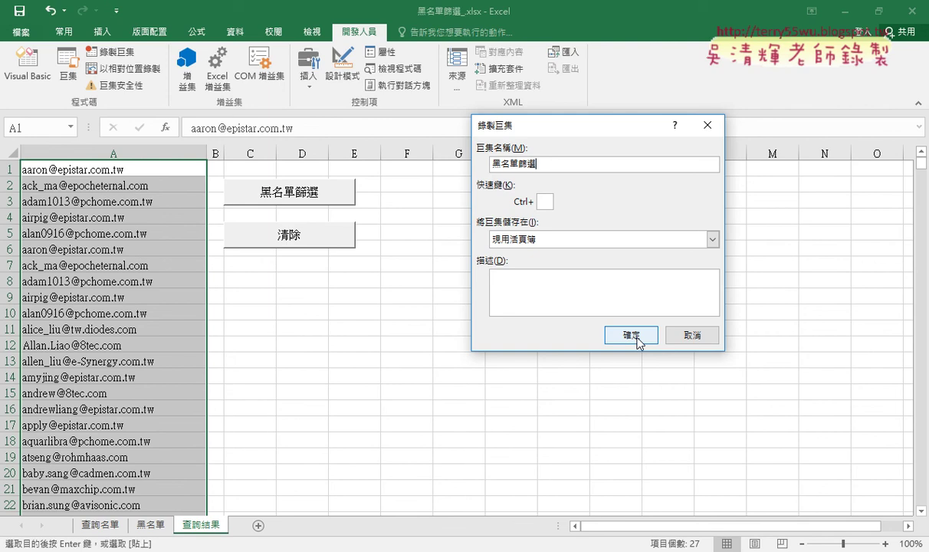
# Step: Confirm replacing the existing 黑名單篩選 macro, then stop the brief recording on 查詢名單
pyautogui.click(637, 338)
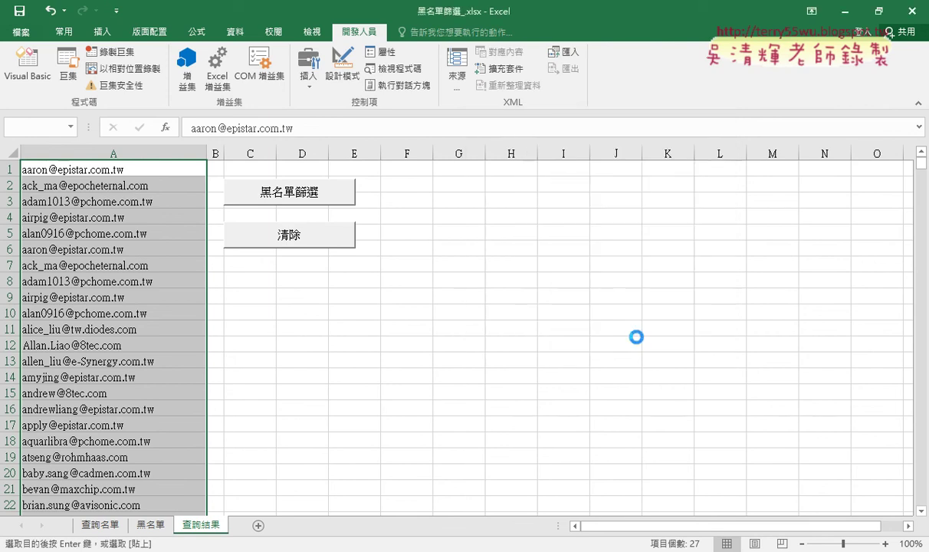
pyautogui.click(400, 325)
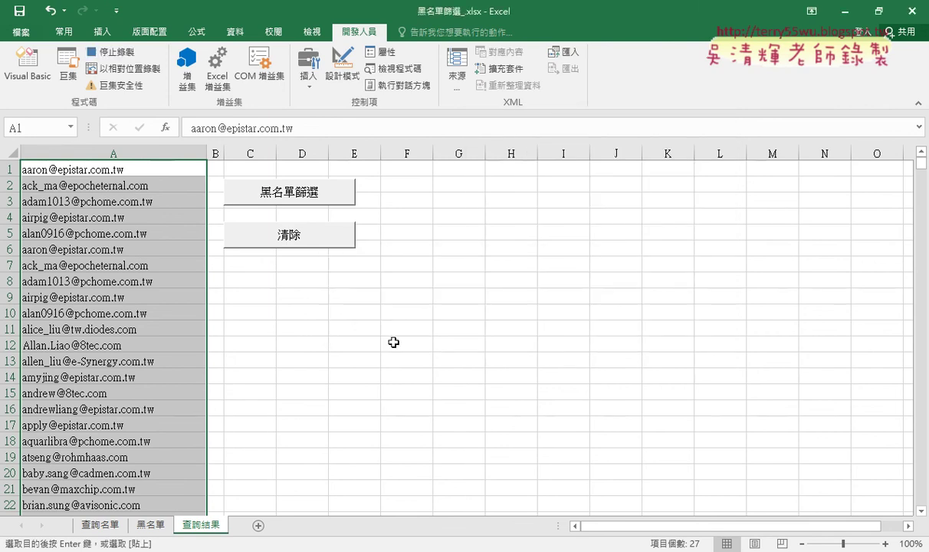
pyautogui.click(94, 527)
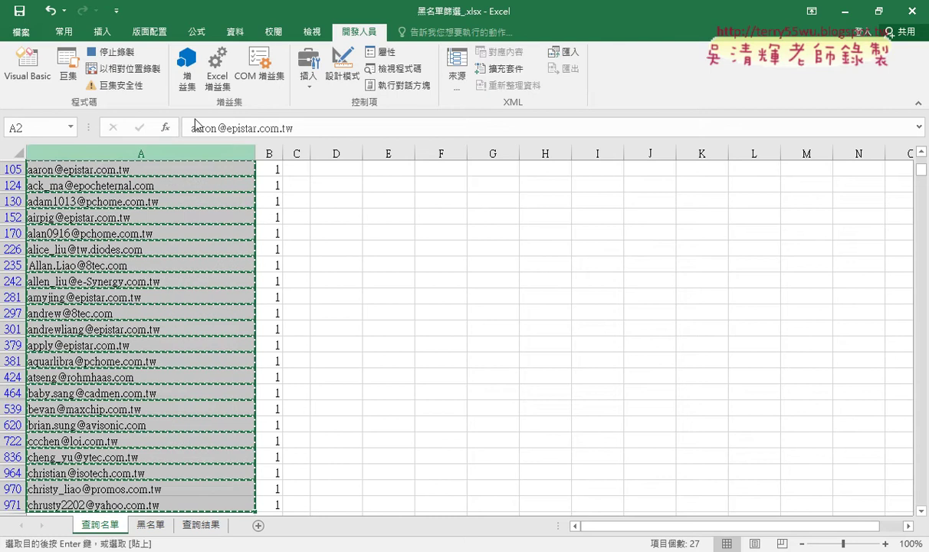
pyautogui.click(114, 52)
# Step: Turn off the 查詢名單 filter and go back to the 查詢結果 sheet
pyautogui.scroll(2, 350, 266)
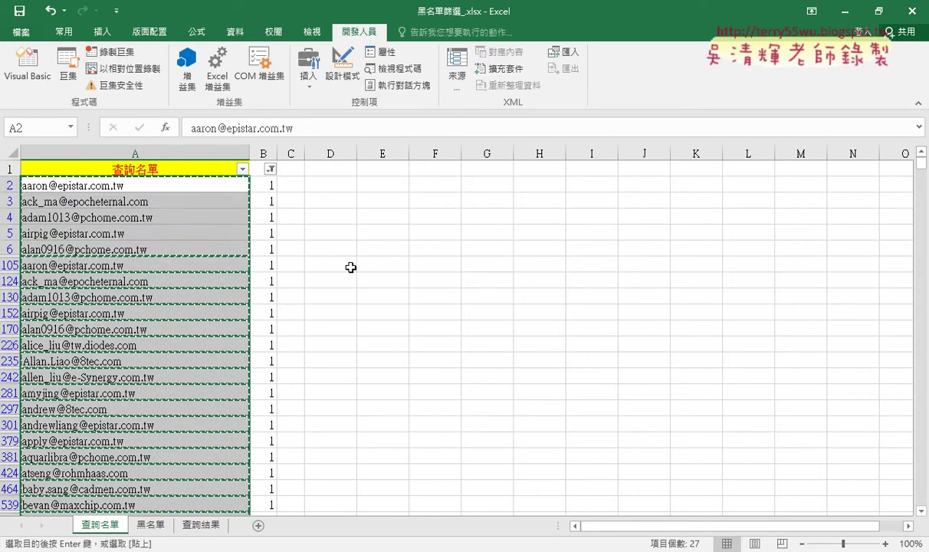
pyautogui.click(257, 168)
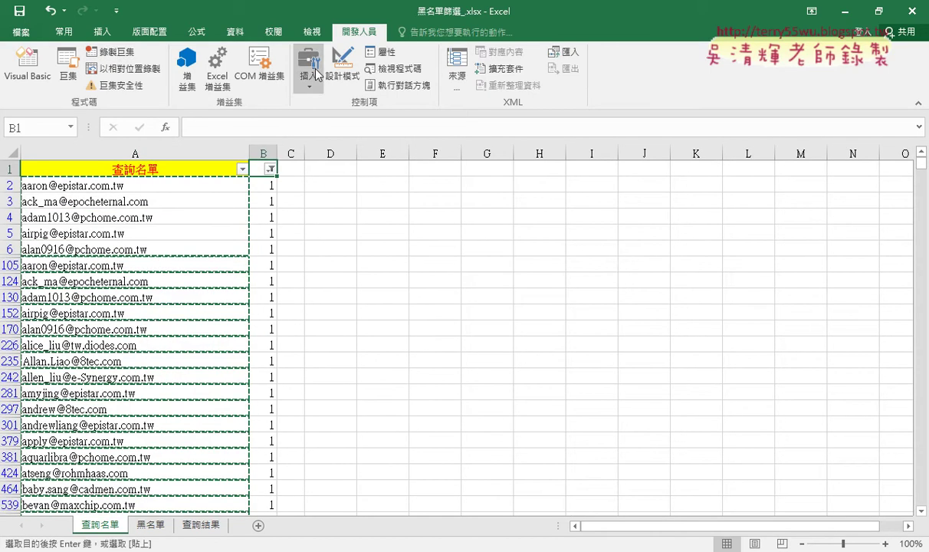
pyautogui.click(235, 34)
pyautogui.click(448, 67)
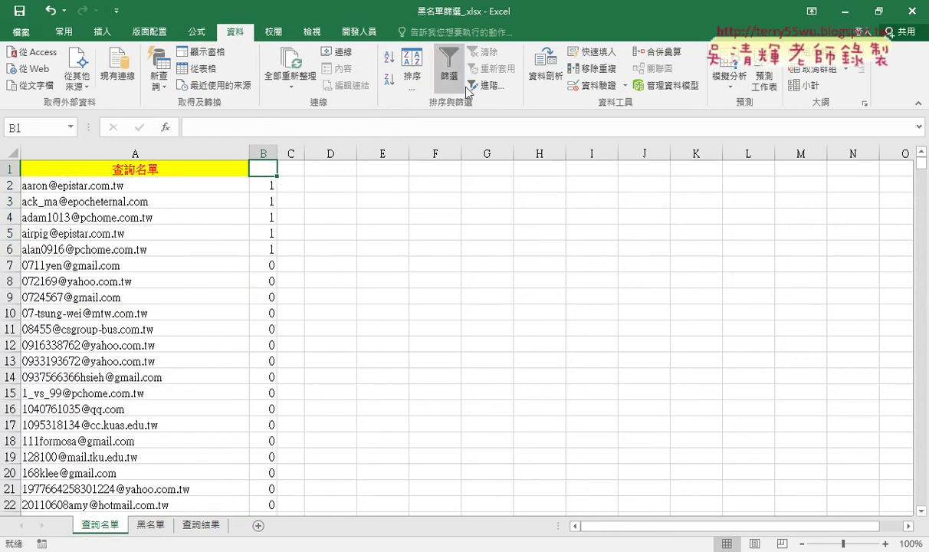
pyautogui.click(203, 525)
pyautogui.click(414, 311)
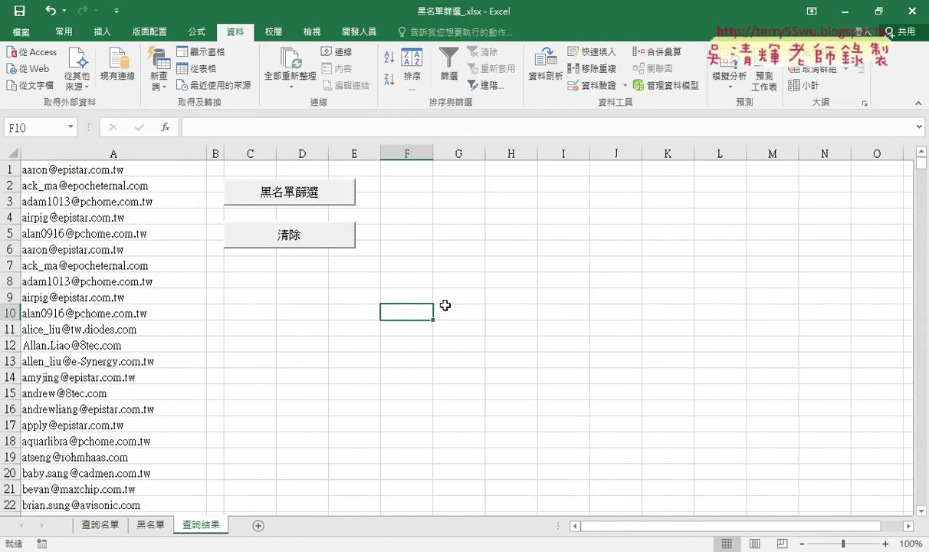
# Step: Start recording a new 黑名單篩選 macro that replaces the existing one
pyautogui.click(352, 36)
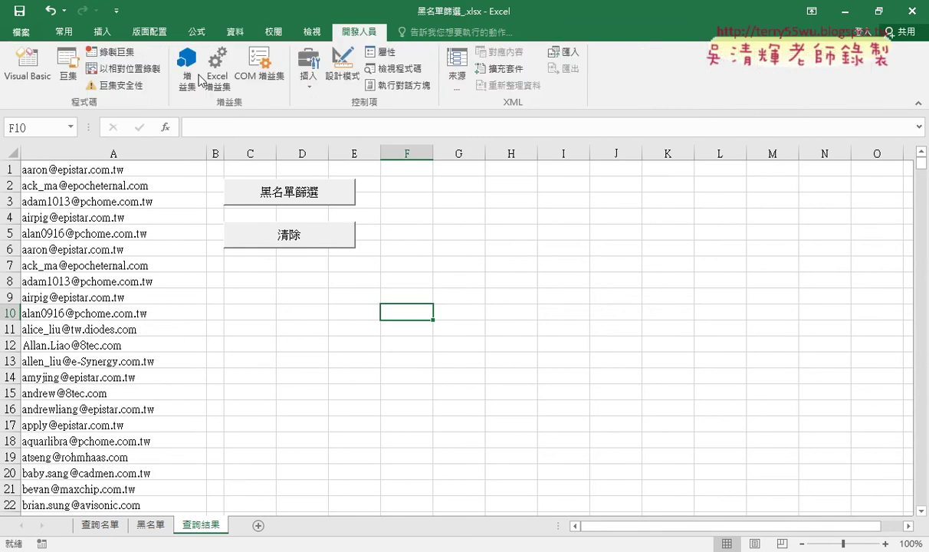
pyautogui.click(115, 51)
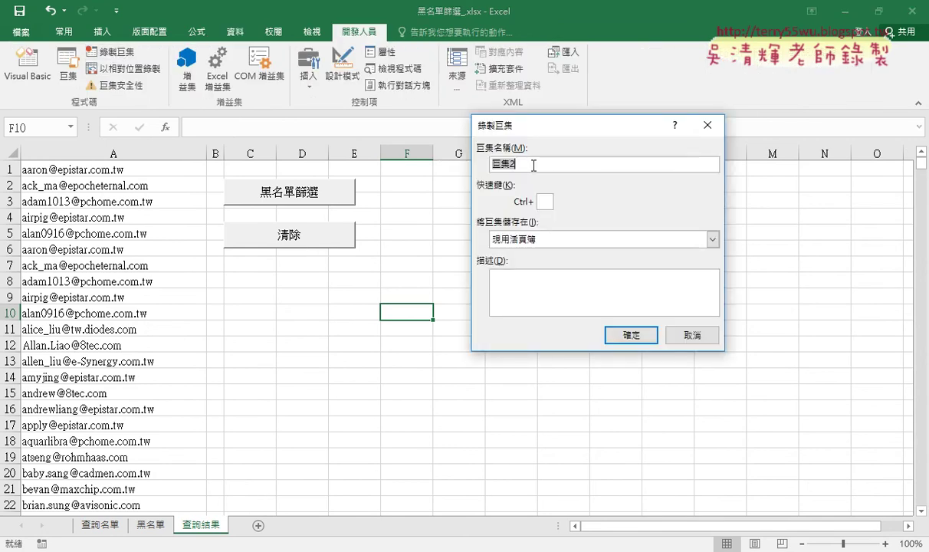
pyautogui.write('黑名ㄉㄢ')
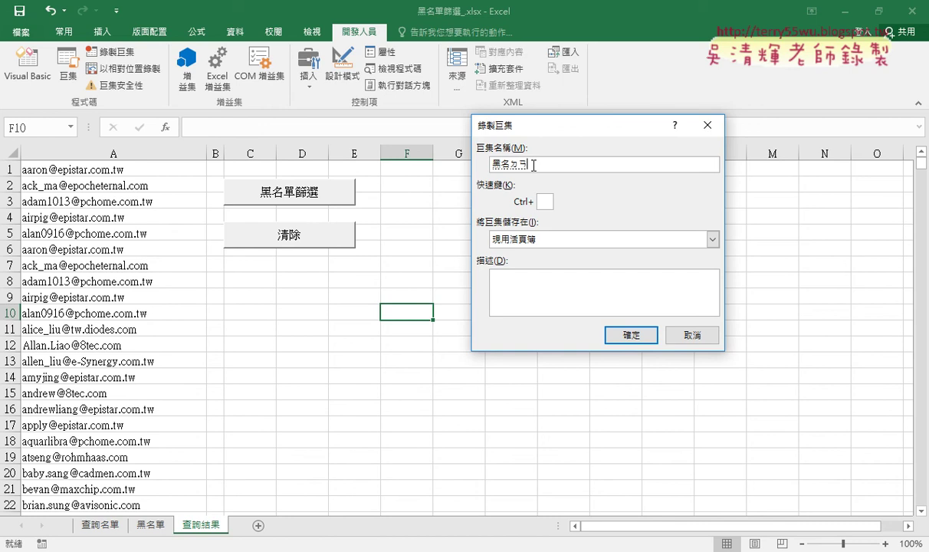
pyautogui.write('單ㄕ篩選')
pyautogui.press('Return')
pyautogui.press('Return')
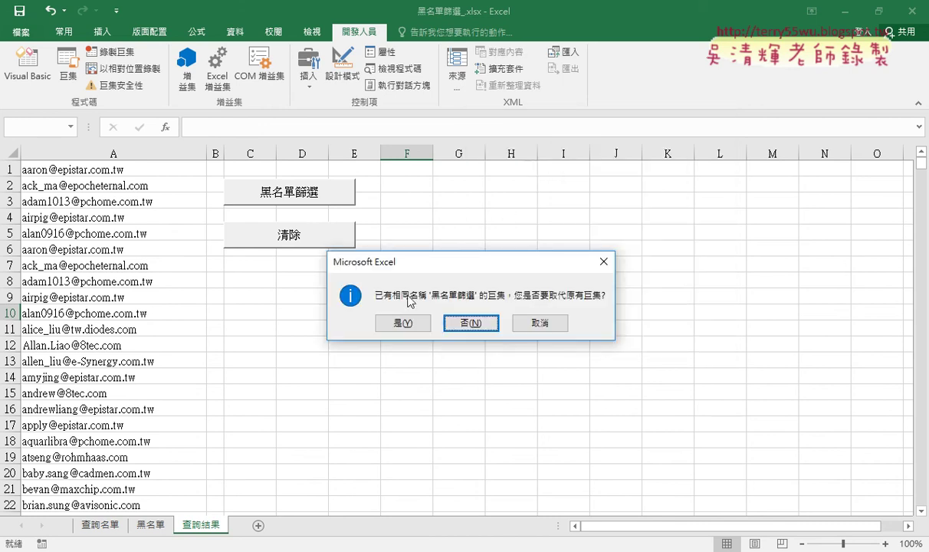
pyautogui.click(391, 319)
# Step: On 查詢名單, re-enter B2's COUNTIF formula and fill it down column B
pyautogui.click(97, 527)
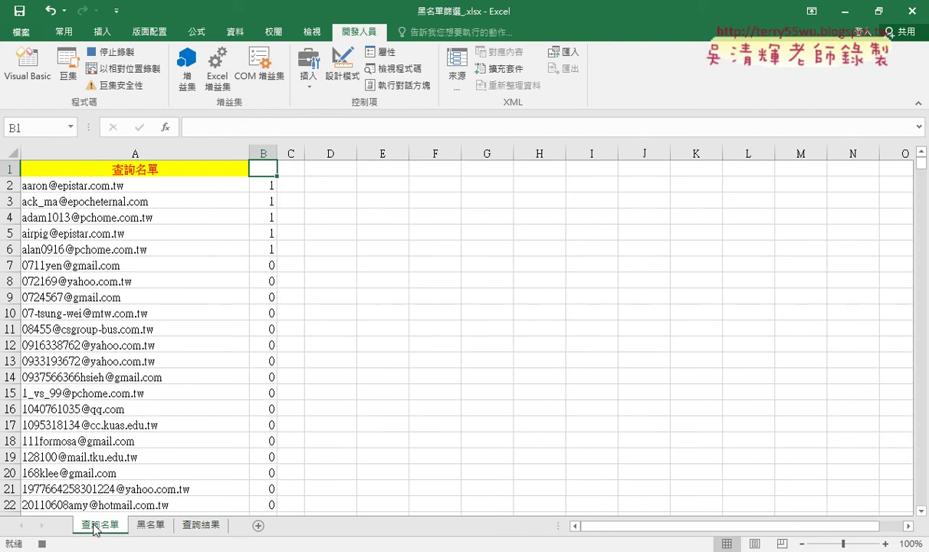
pyautogui.click(271, 190)
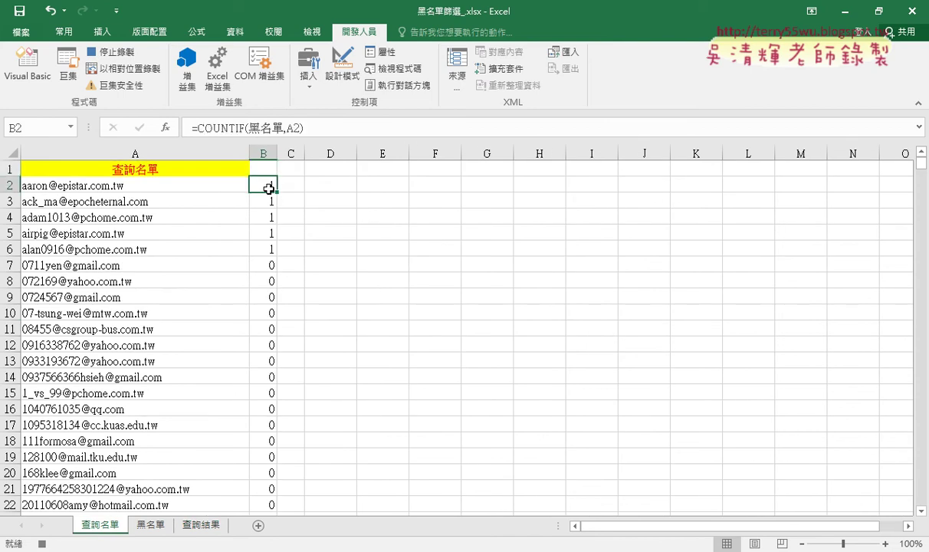
pyautogui.click(223, 127)
pyautogui.click(138, 129)
pyautogui.doubleClick(277, 192)
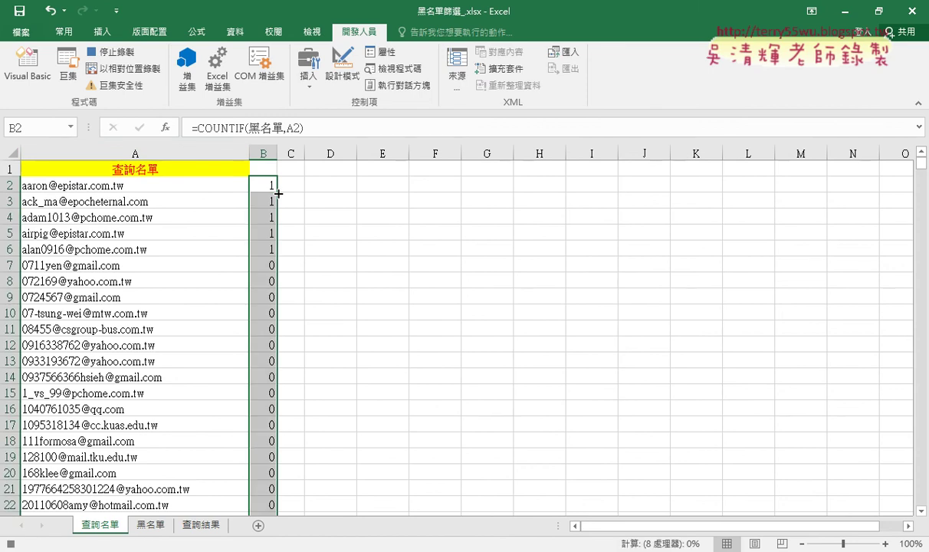
# Step: Turn on filtering and show only rows where column B equals 1
pyautogui.click(265, 169)
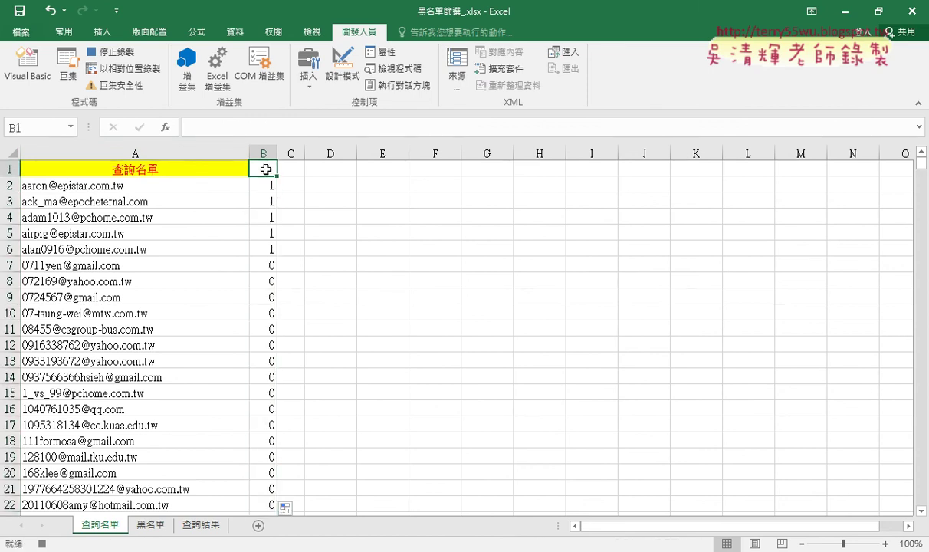
pyautogui.click(236, 31)
pyautogui.click(445, 77)
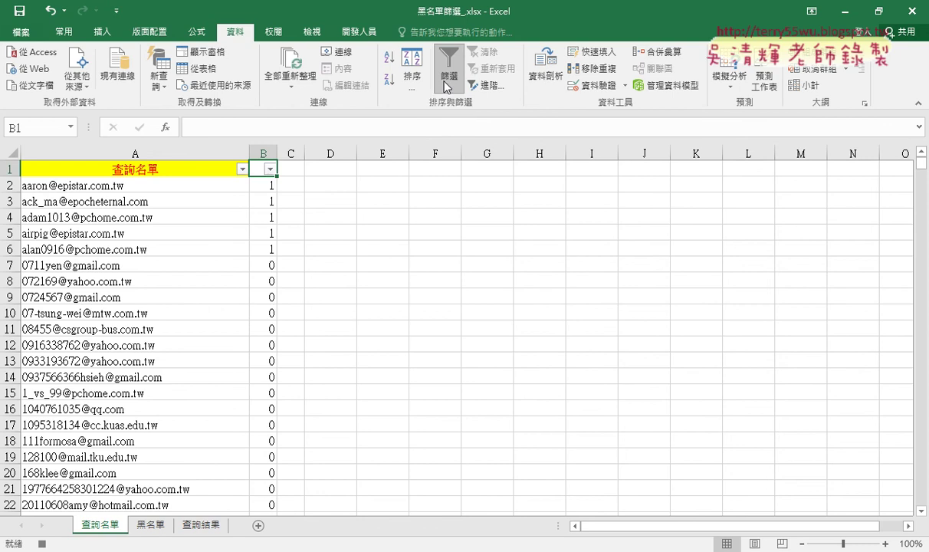
pyautogui.click(270, 168)
pyautogui.click(125, 310)
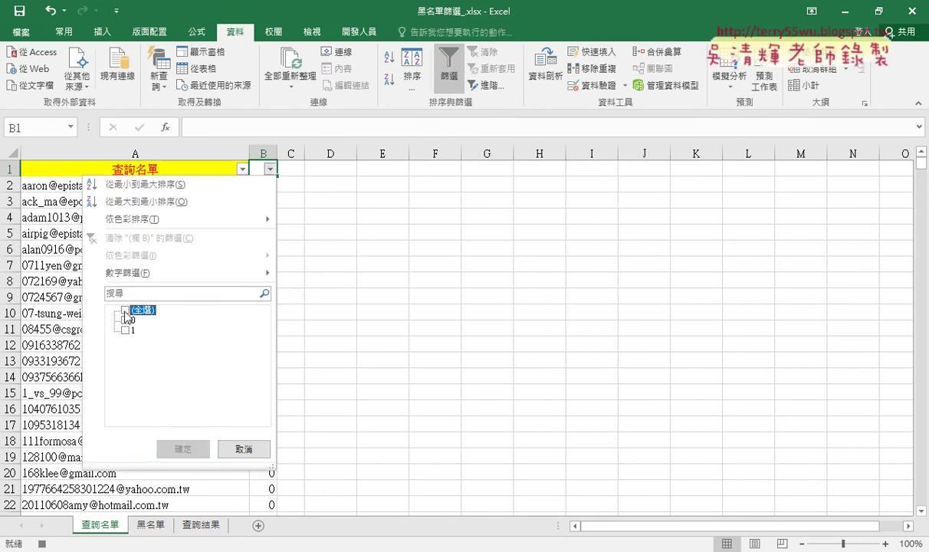
pyautogui.click(125, 330)
pyautogui.click(183, 449)
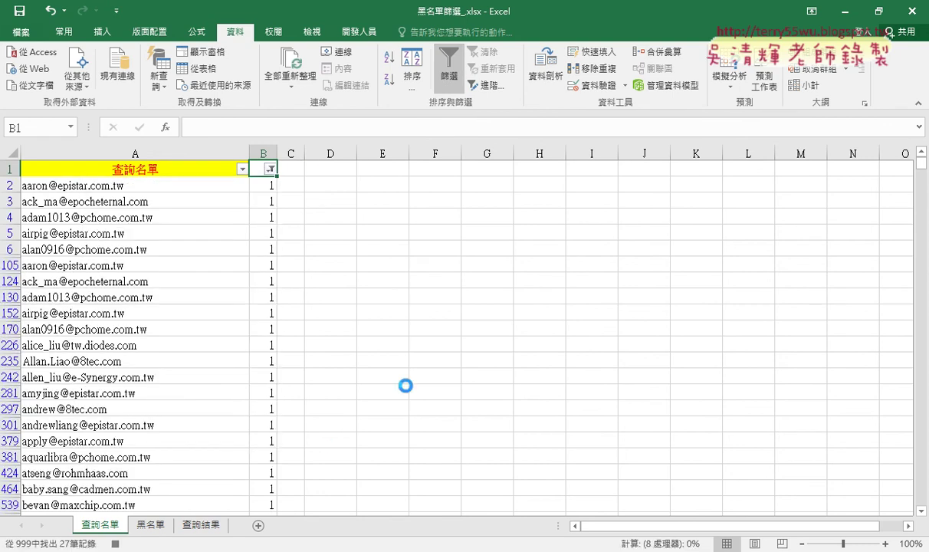
# Step: Copy the 27 filtered emails from A2 down and go to 查詢結果
pyautogui.click(190, 186)
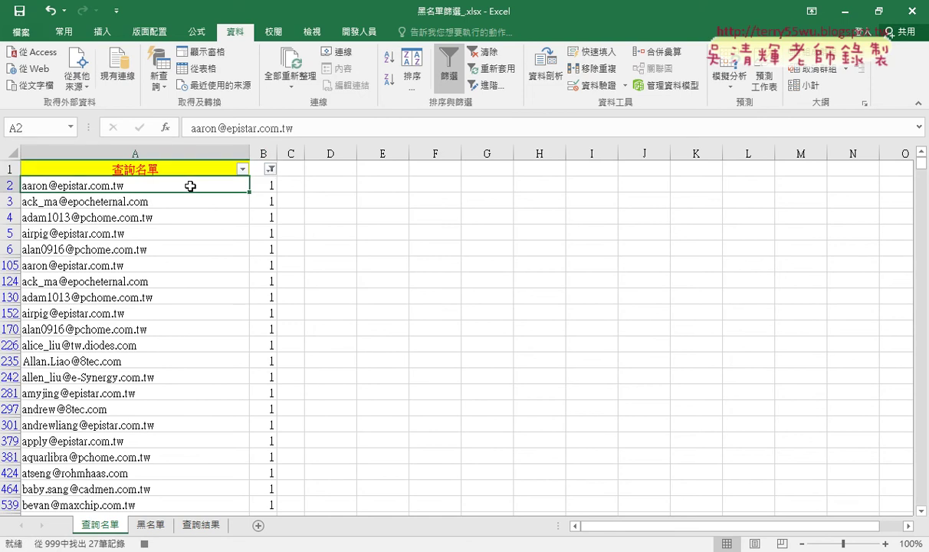
pyautogui.hotkey('ctrl', 'shift', 'Down')
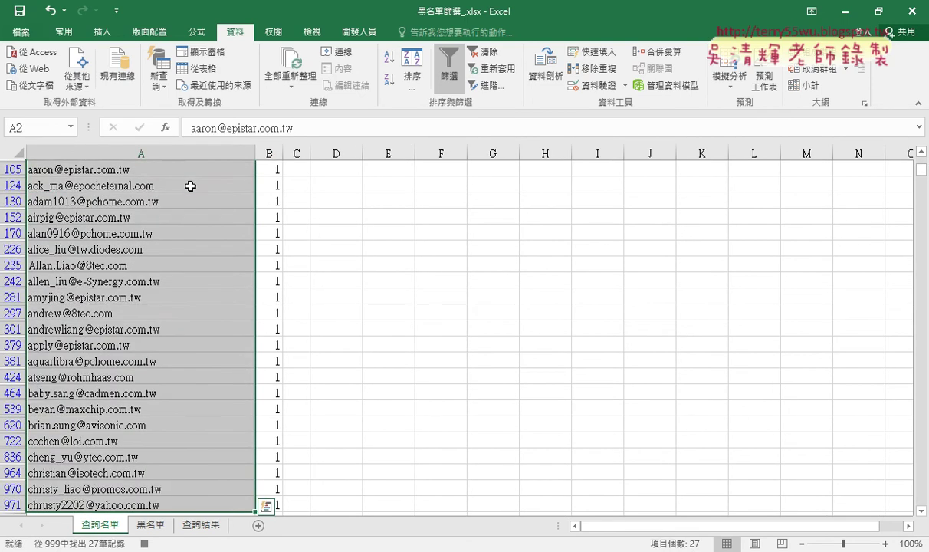
pyautogui.hotkey('ctrl', 'c')
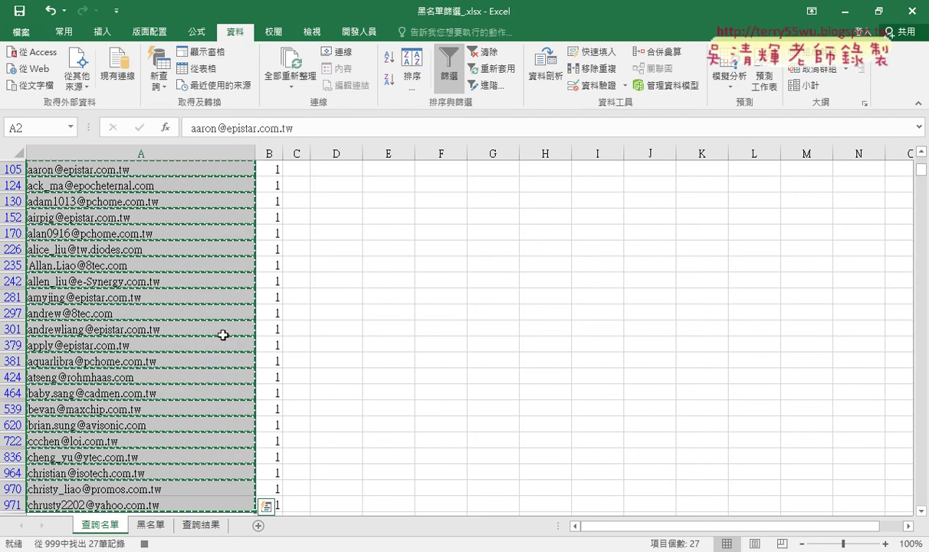
pyautogui.click(200, 525)
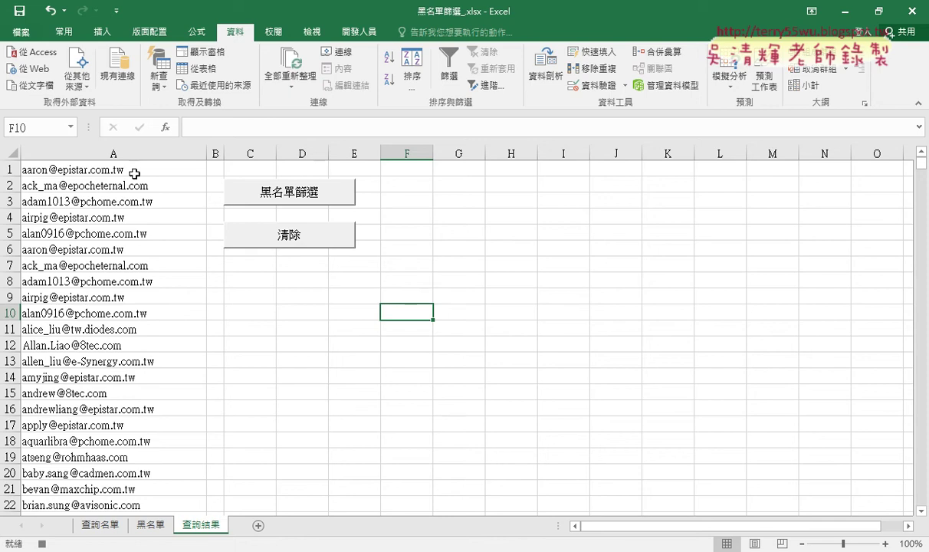
# Step: Paste the email list at A1 of 查詢結果 and stop the macro recording
pyautogui.click(135, 174)
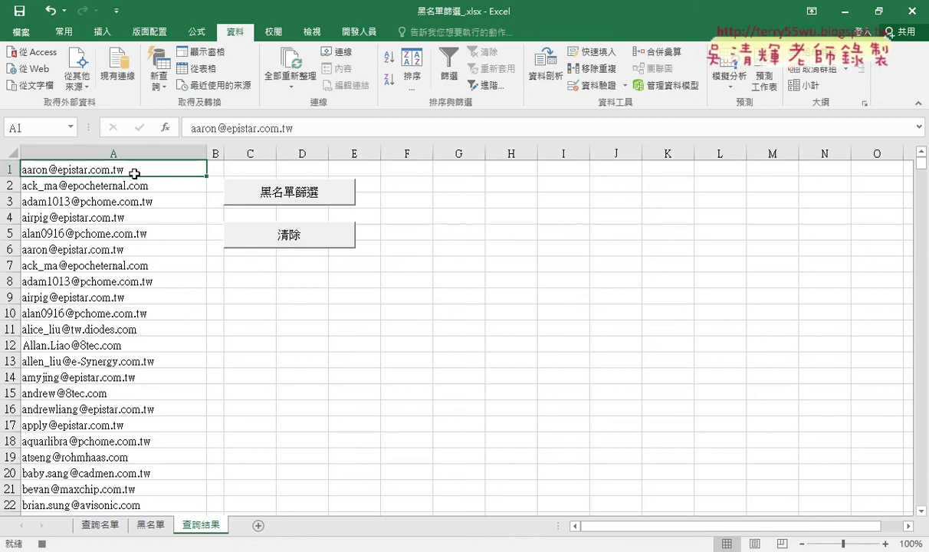
pyautogui.hotkey('ctrl', 'v')
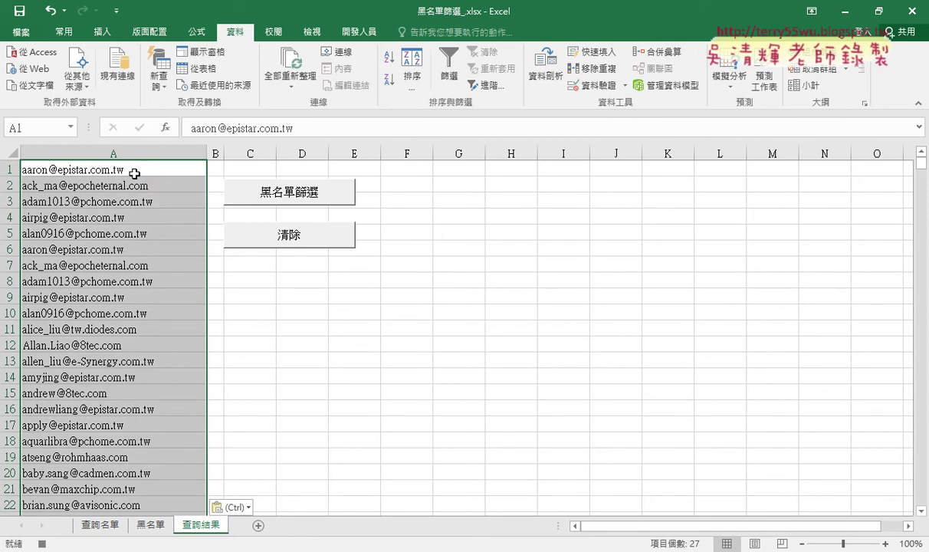
pyautogui.click(346, 34)
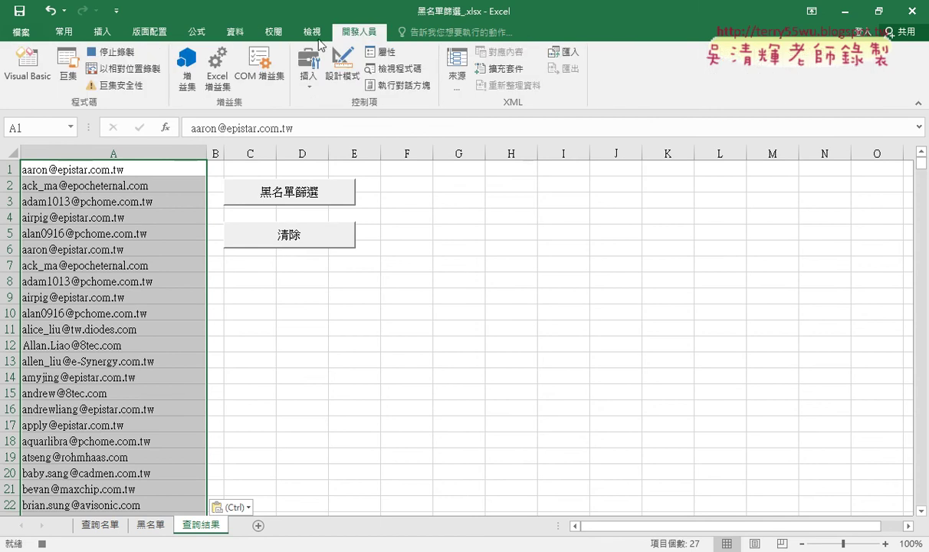
pyautogui.click(129, 55)
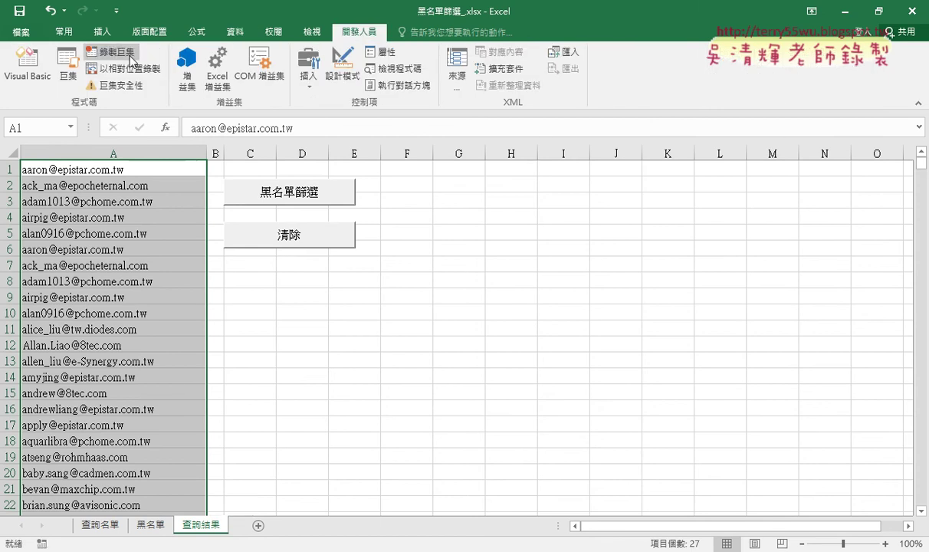
# Step: Open the VBA editor and display the 黑名單篩選 macro code in Module2
pyautogui.click(67, 65)
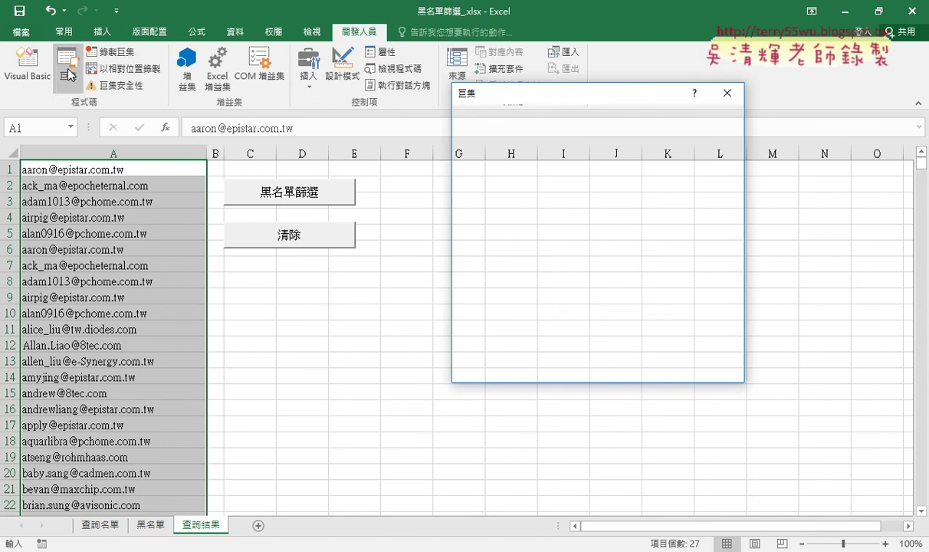
pyautogui.click(464, 181)
pyautogui.click(709, 183)
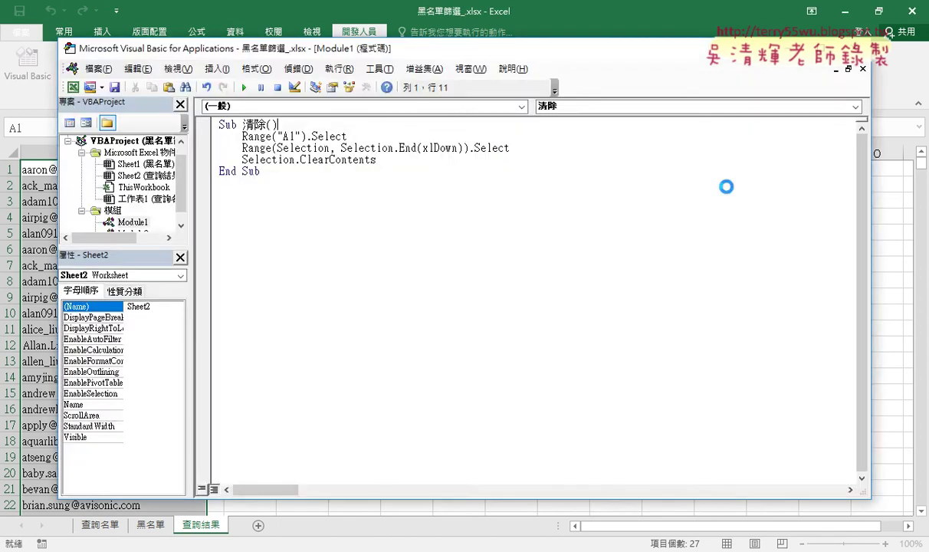
pyautogui.hotkey('alt', 'F11')
pyautogui.click(27, 65)
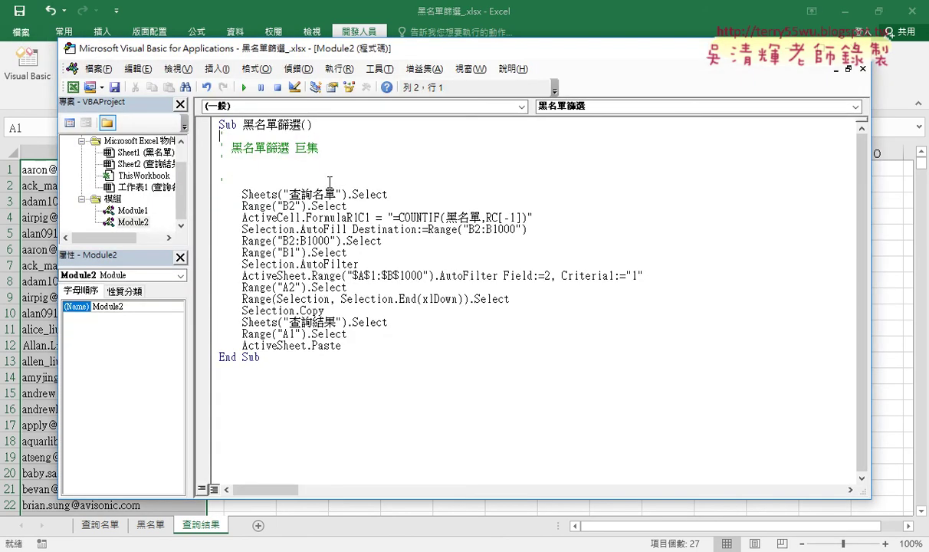
# Step: Replace the recorded comment lines with an indented '1. step comment
pyautogui.moveTo(238, 179); pyautogui.dragTo(217, 134)
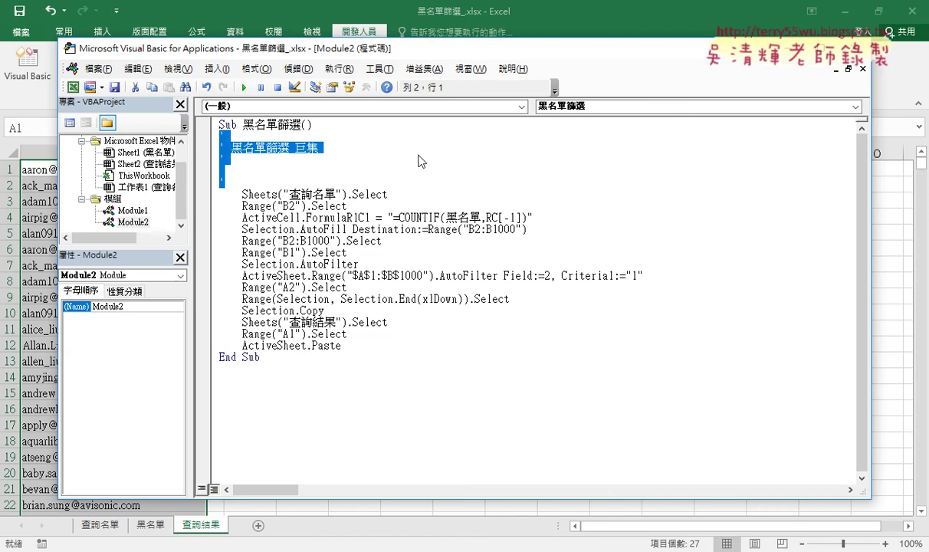
pyautogui.press('Delete')
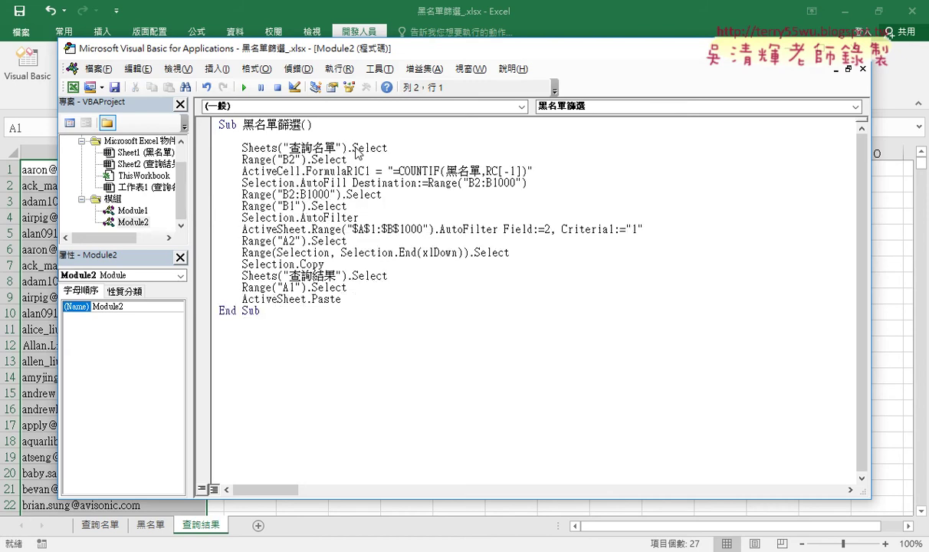
pyautogui.press('Tab')
pyautogui.write("'")
pyautogui.write('1.')
# Step: Resize the editor window and side panels so the code and sheet are both visible
pyautogui.moveTo(872, 291); pyautogui.dragTo(696, 290)
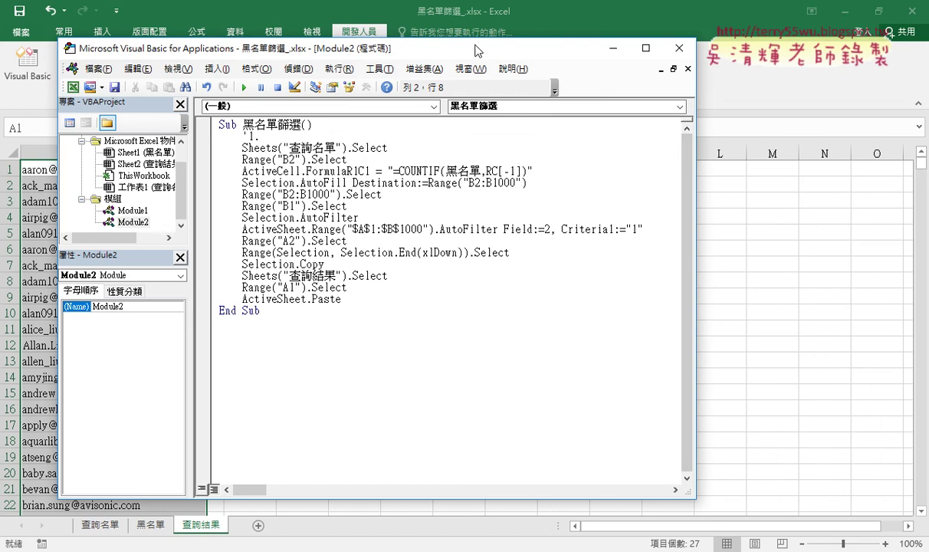
pyautogui.moveTo(473, 48); pyautogui.dragTo(659, 42)
pyautogui.moveTo(379, 192); pyautogui.dragTo(303, 161)
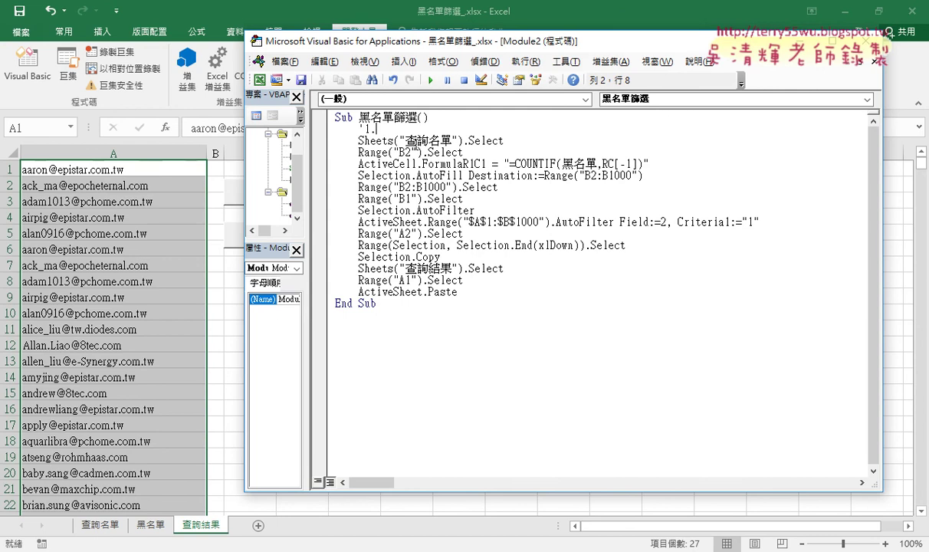
# Step: Add a '2. comment on a new line after the 查詢名單 sheet-switch line
pyautogui.moveTo(504, 141); pyautogui.dragTo(358, 142)
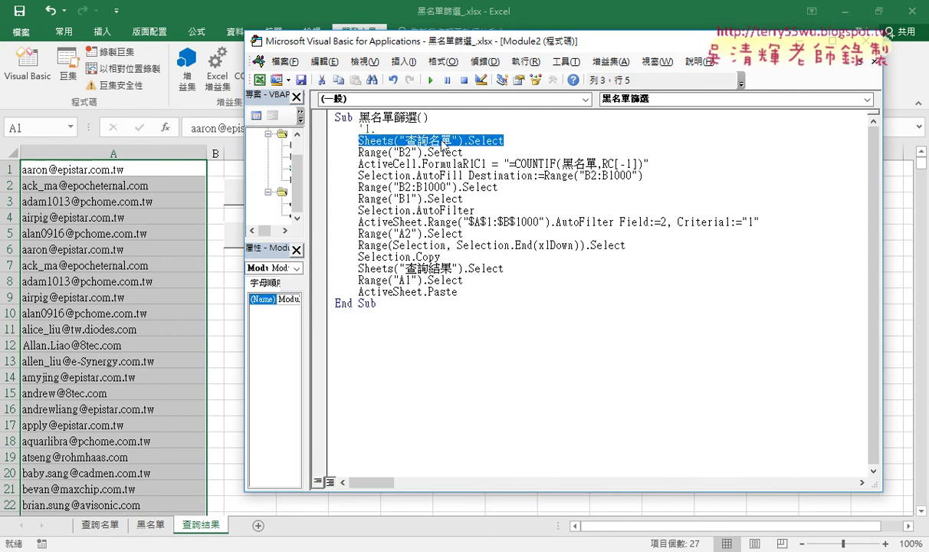
pyautogui.click(537, 140)
pyautogui.press('Return')
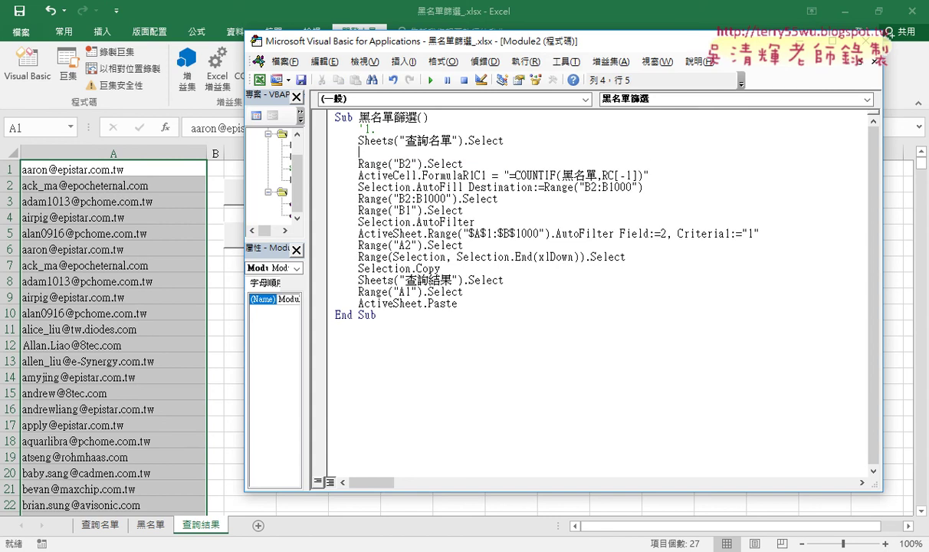
pyautogui.write('ㄊ')
pyautogui.press('BackSpace')
pyautogui.write("'2.")
# Step: Check the filtered 查詢名單 sheet in Excel, then return to the macro code
pyautogui.click(100, 525)
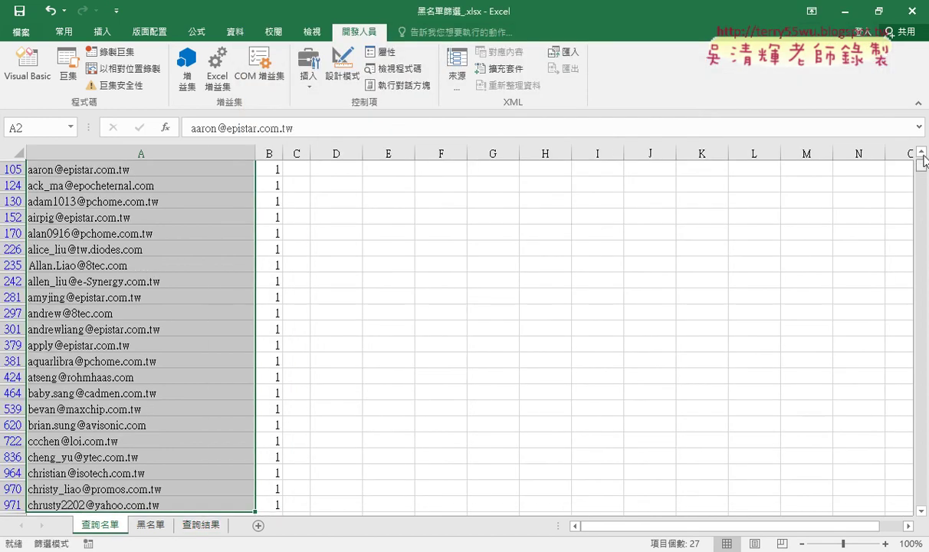
pyautogui.scroll(2, 923, 159)
pyautogui.click(27, 66)
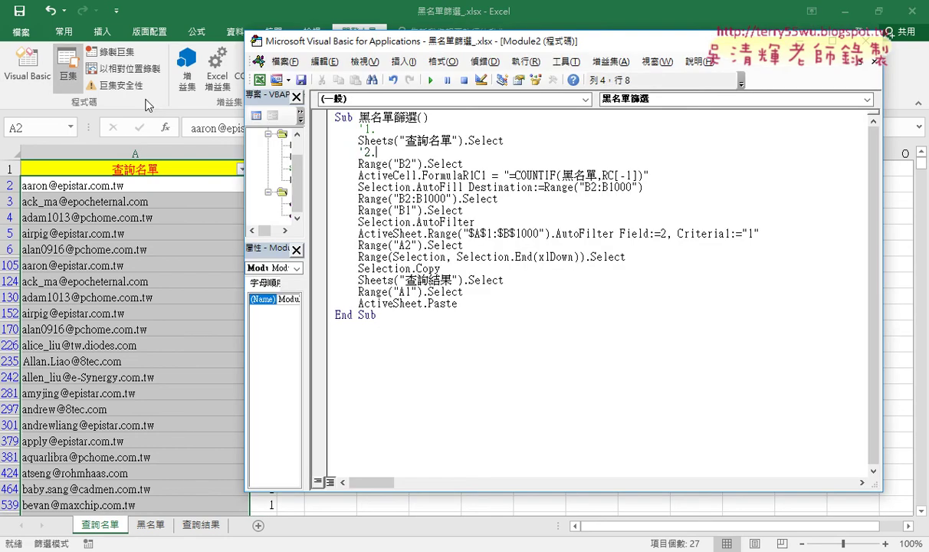
pyautogui.click(465, 163)
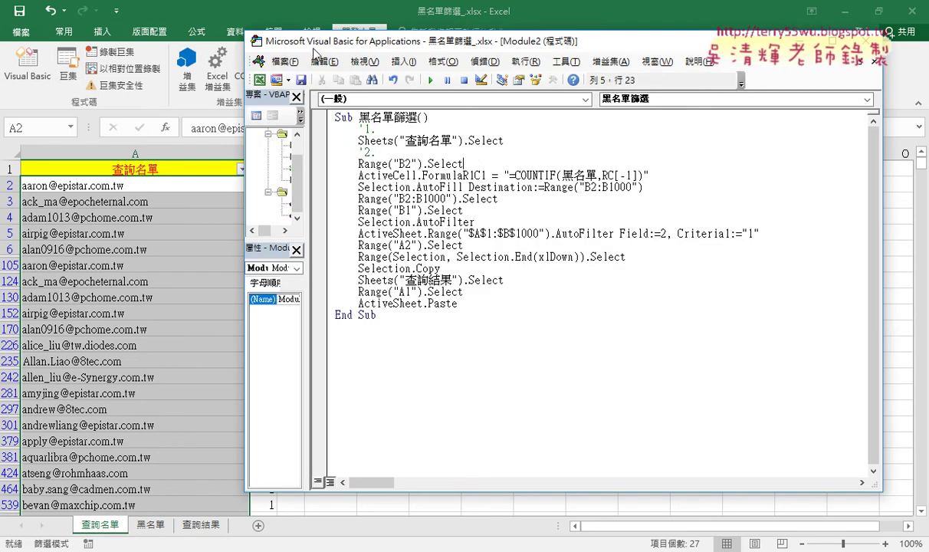
pyautogui.moveTo(316, 40); pyautogui.dragTo(404, 33)
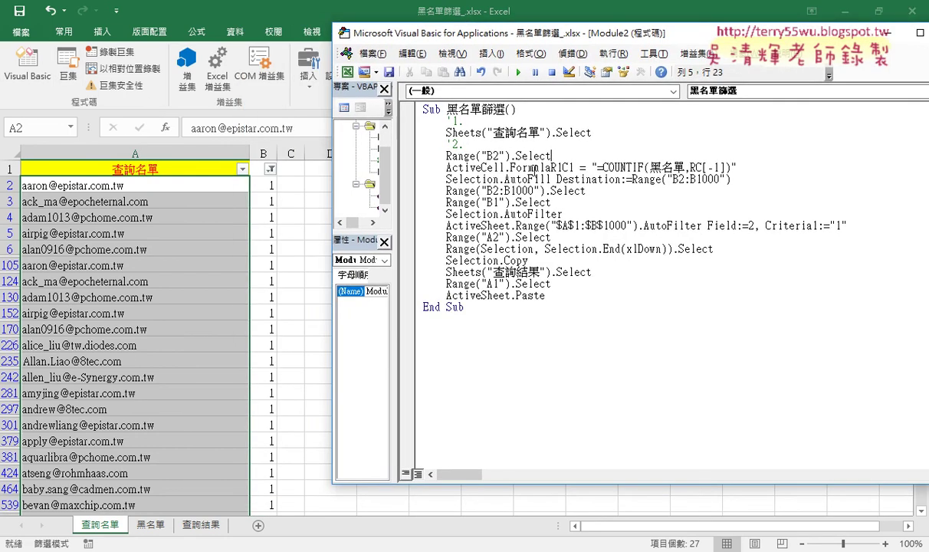
# Step: Add a '3. comment after the Range("B2:B1000").Select line following the COUNTIF formula
pyautogui.moveTo(738, 167)
pyautogui.mouseDown()
pyautogui.moveTo(458, 178)
pyautogui.moveTo(447, 167)
pyautogui.mouseUp()
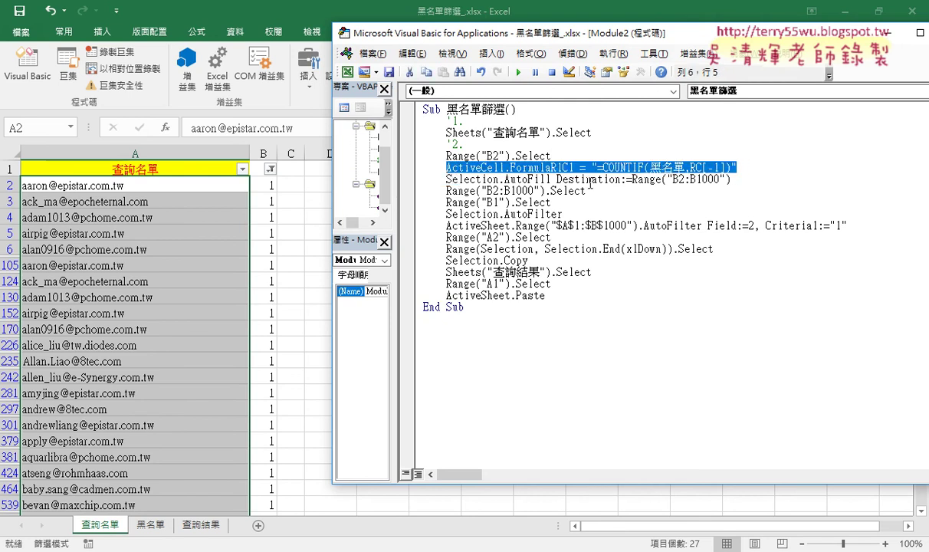
pyautogui.click(700, 181)
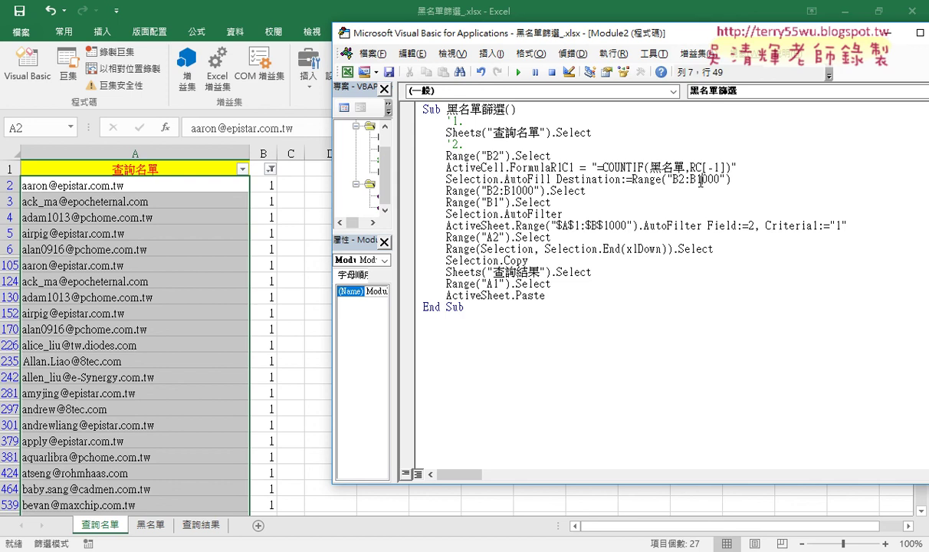
pyautogui.click(613, 193)
pyautogui.press('Return')
pyautogui.write('ㄊ')
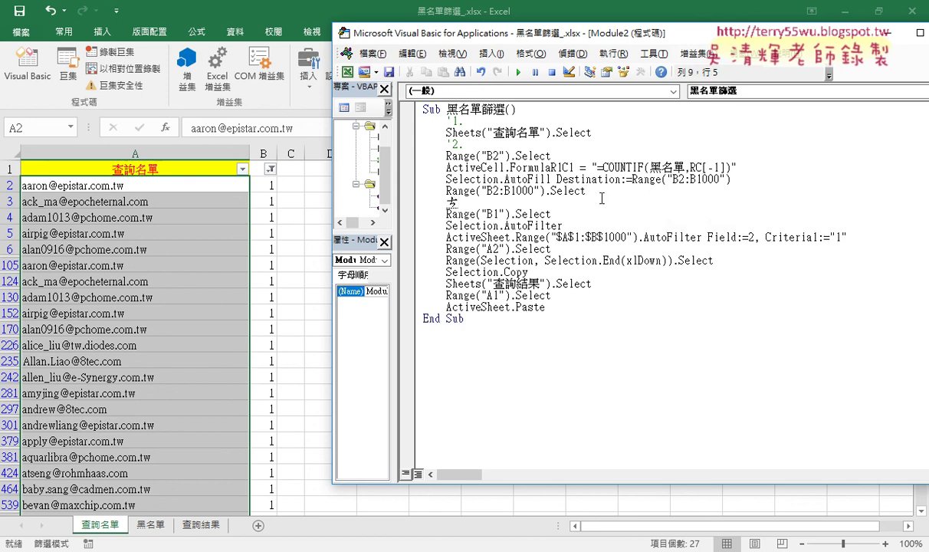
pyautogui.press('BackSpace')
pyautogui.write("'")
pyautogui.write('3.')
# Step: Go over the AutoFilter line, its Field:=2 and Criteria1 "1" arguments
pyautogui.moveTo(563, 226); pyautogui.dragTo(505, 225)
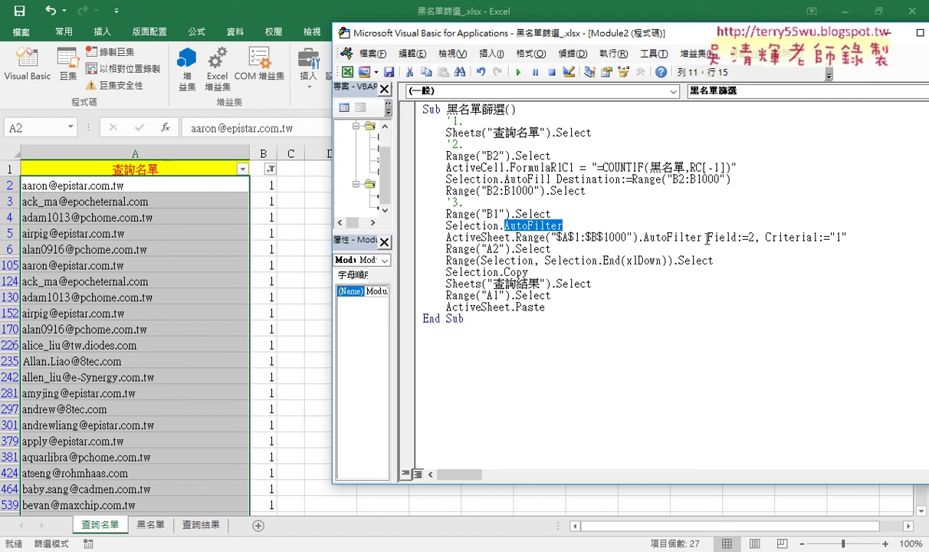
pyautogui.moveTo(707, 238); pyautogui.dragTo(756, 238)
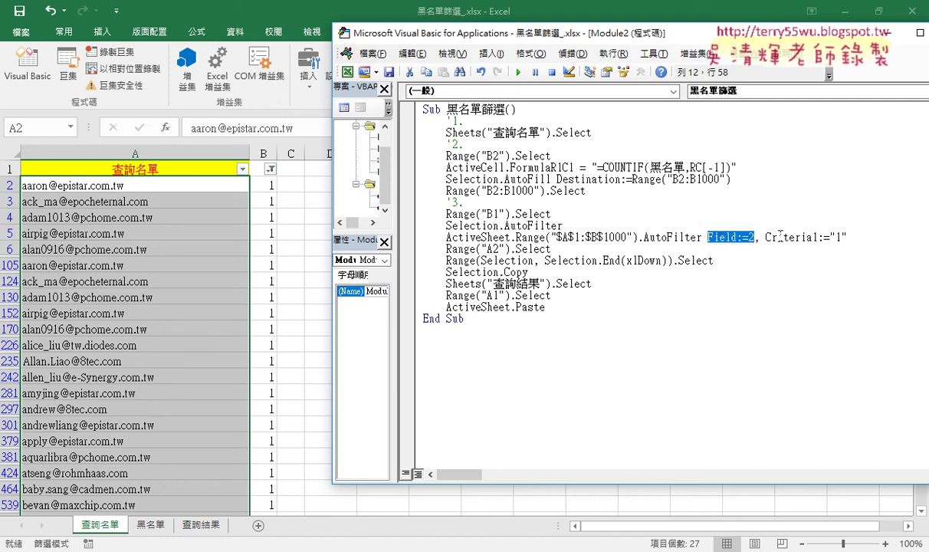
pyautogui.click(815, 237)
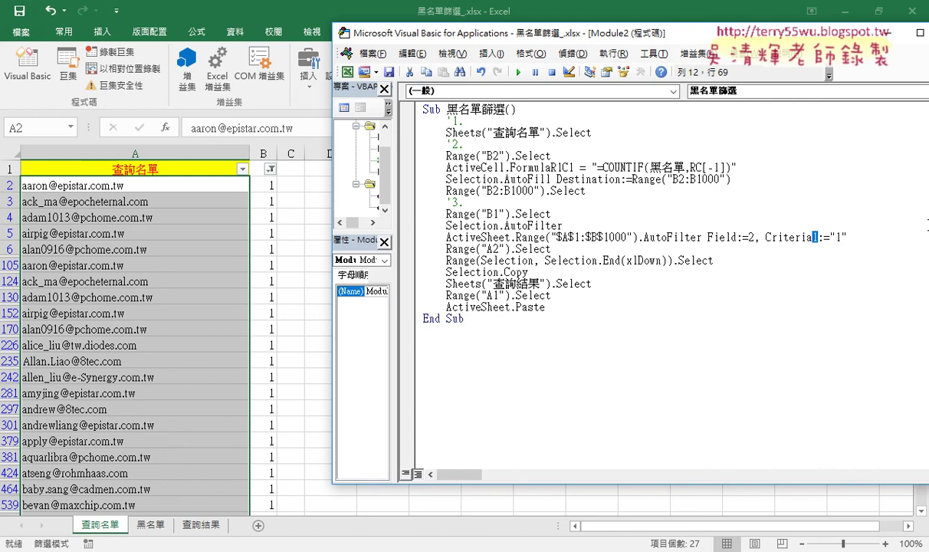
pyautogui.doubleClick(838, 237)
pyautogui.moveTo(846, 238); pyautogui.dragTo(387, 245)
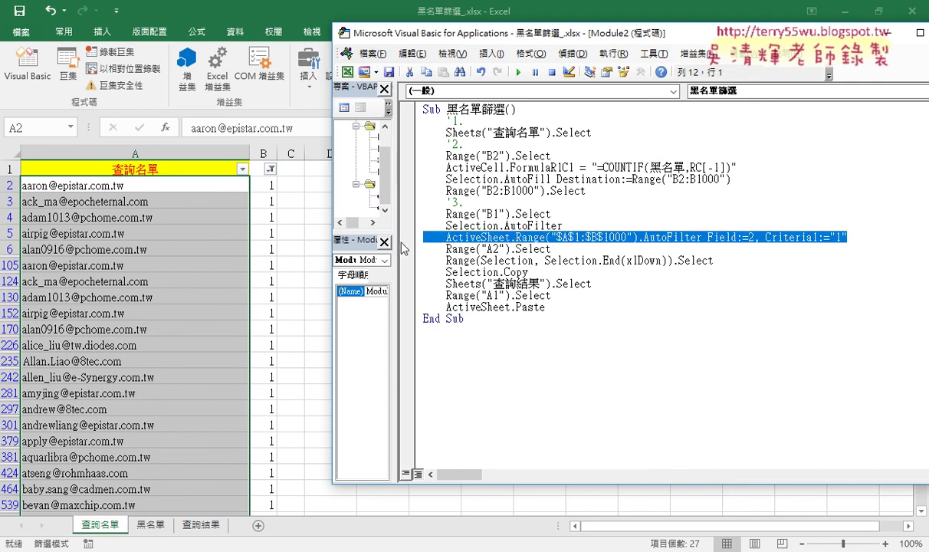
# Step: Go over the copy lines, the switch to 查詢結果, and the COUNTIF-to-paste block
pyautogui.click(718, 263)
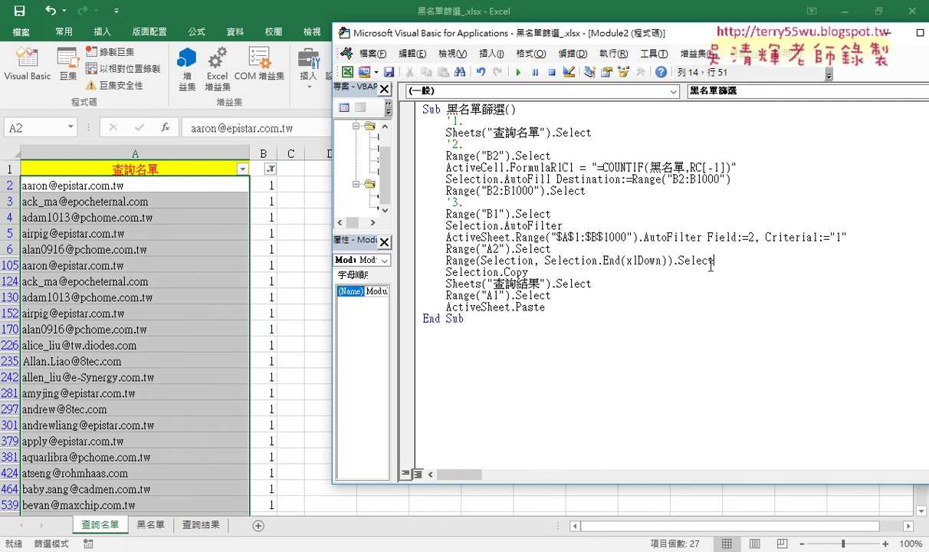
pyautogui.moveTo(674, 253); pyautogui.dragTo(429, 244)
pyautogui.doubleClick(515, 272)
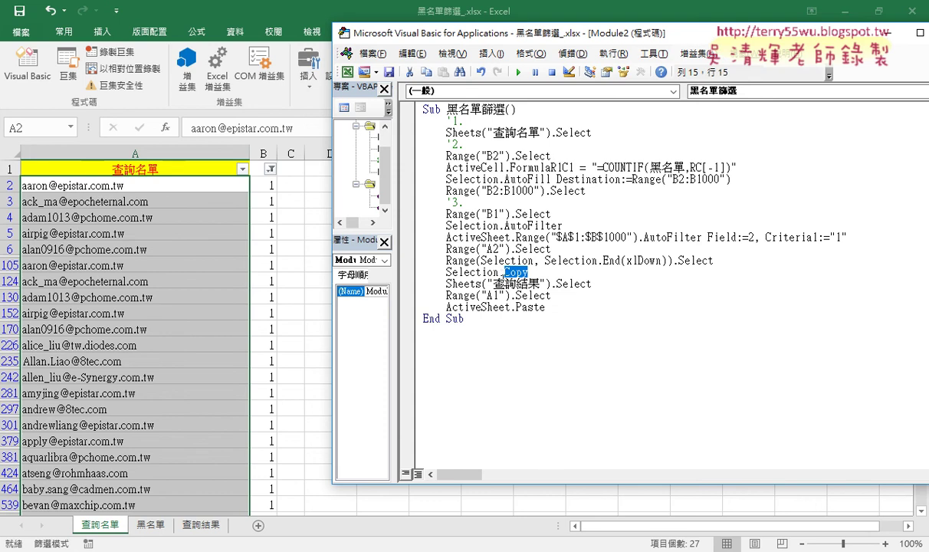
pyautogui.moveTo(592, 283); pyautogui.dragTo(420, 284)
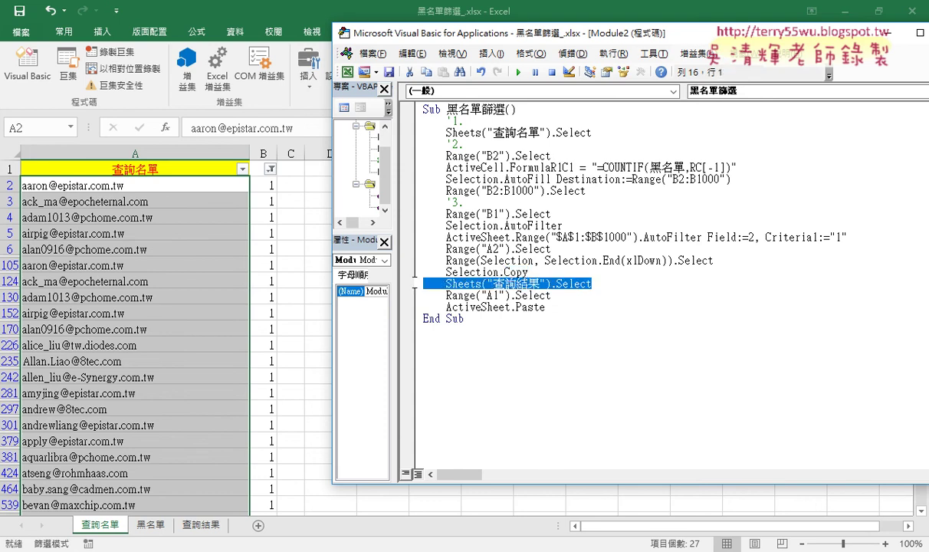
pyautogui.moveTo(546, 307); pyautogui.dragTo(400, 167)
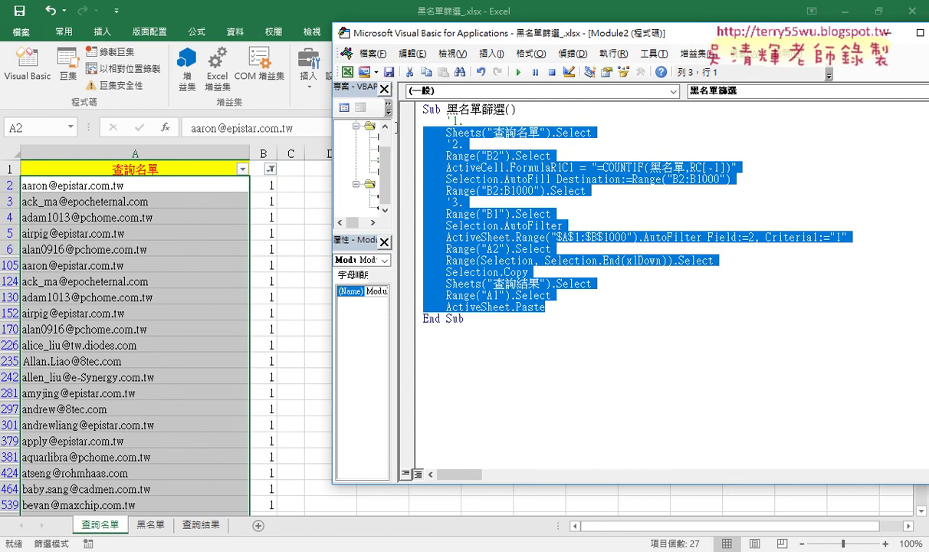
pyautogui.click(578, 202)
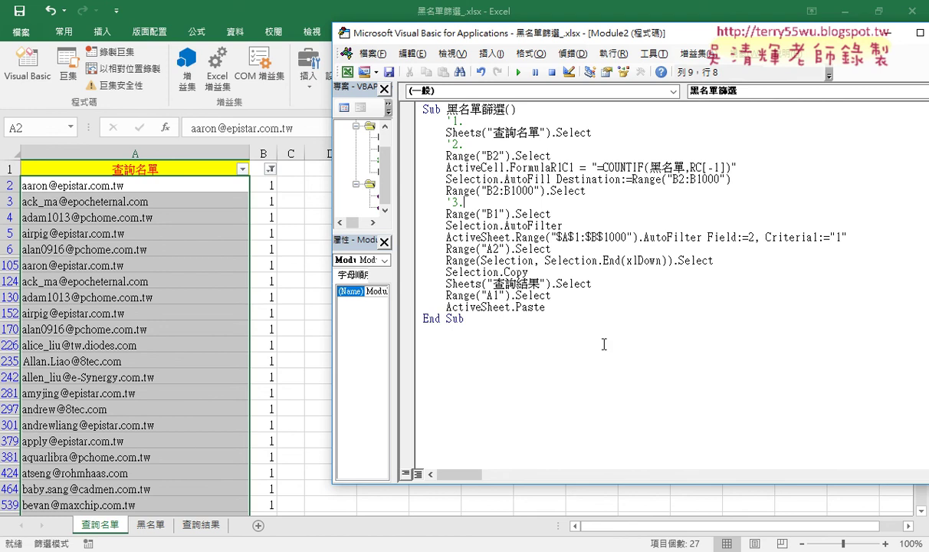
# Step: Open the 清除 macro in Module1, then switch to Excel's 查詢結果 sheet
pyautogui.moveTo(389, 204); pyautogui.dragTo(484, 217)
pyautogui.doubleClick(409, 197)
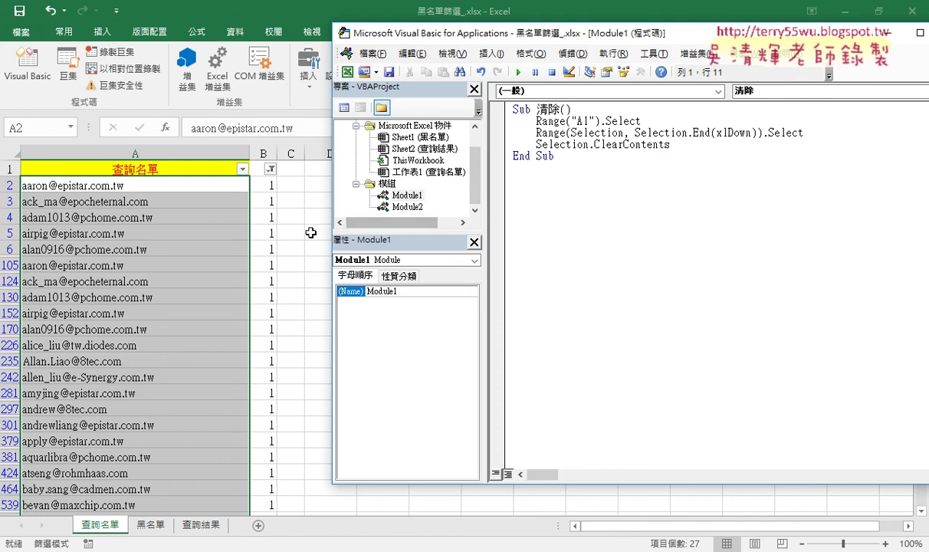
pyautogui.click(193, 526)
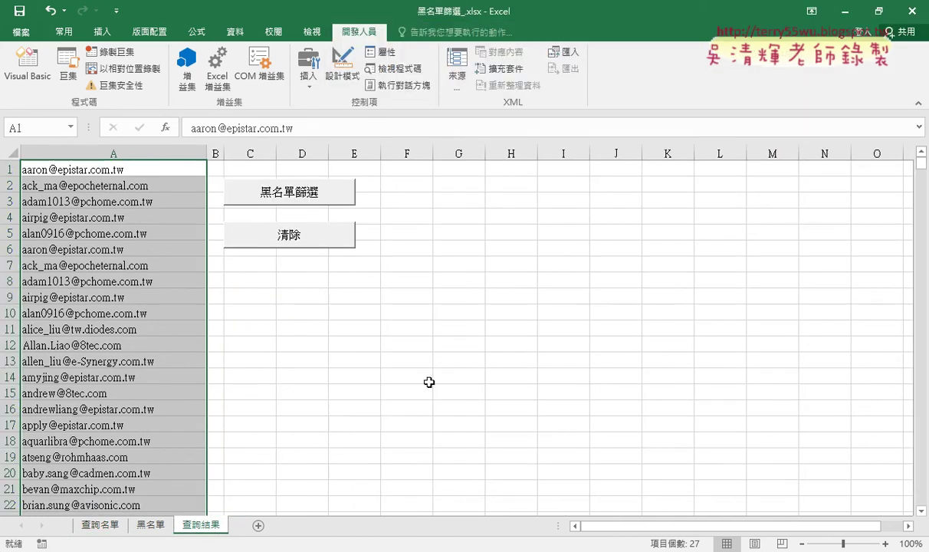
# Step: Delete the email list from A1 downward and confirm column A is empty
pyautogui.click(156, 170)
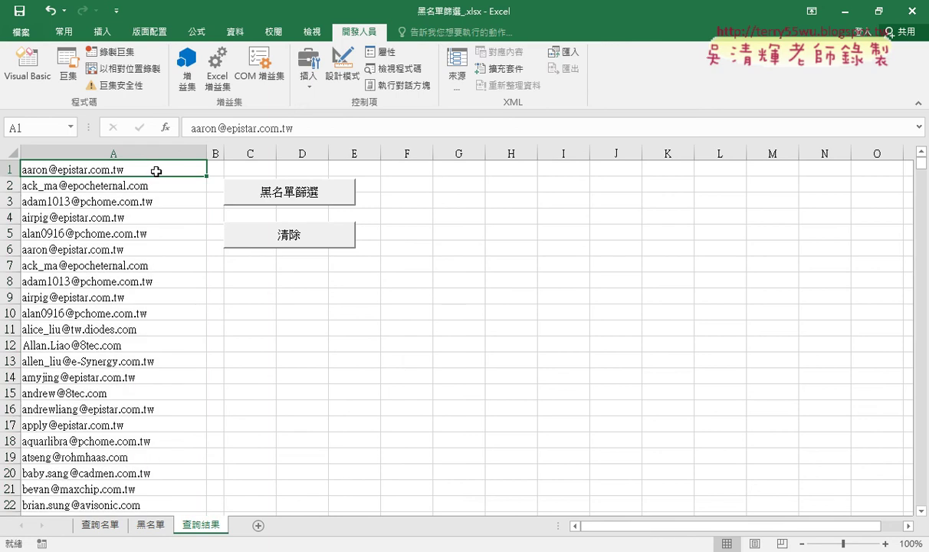
pyautogui.hotkey('ctrl', 'shift', 'Down')
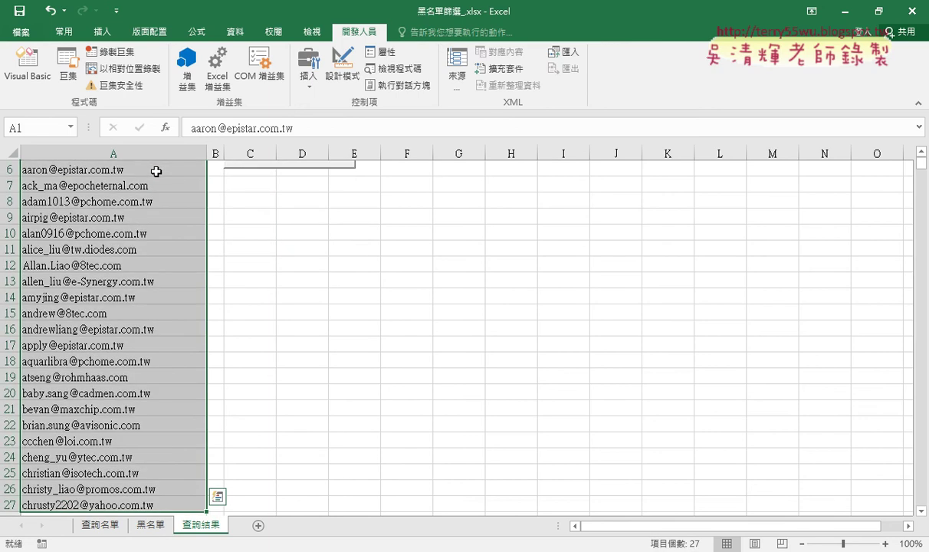
pyautogui.press('Delete')
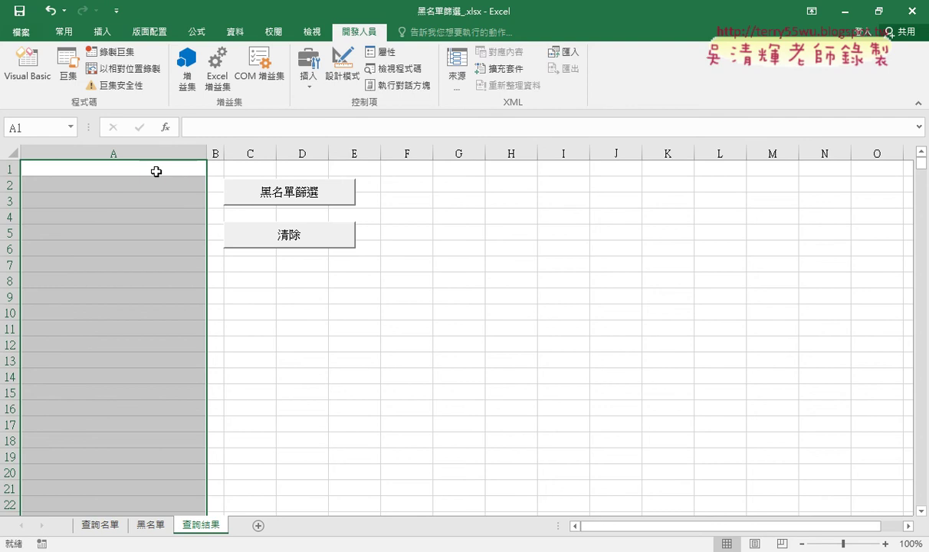
pyautogui.click(481, 299)
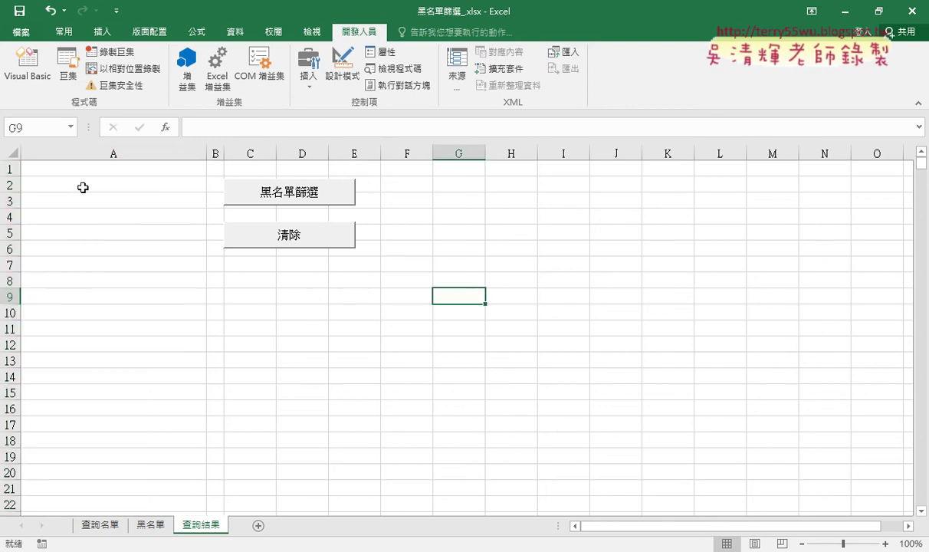
pyautogui.click(106, 174)
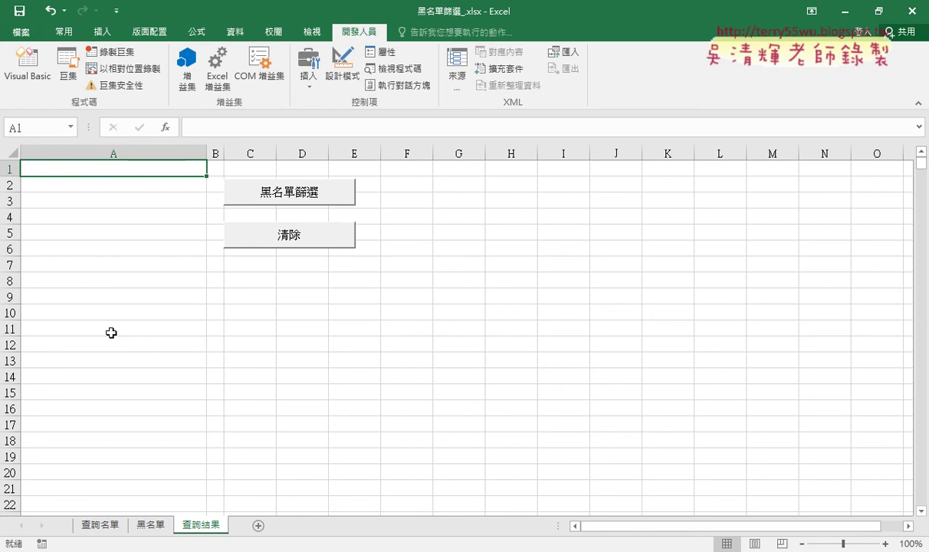
pyautogui.hotkey('ctrl', 'Down')
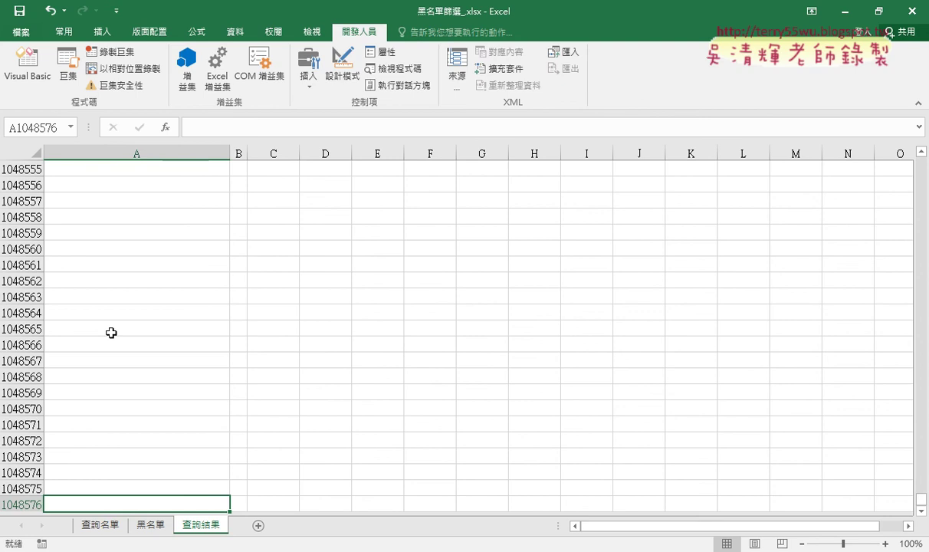
pyautogui.hotkey('ctrl', 'Up')
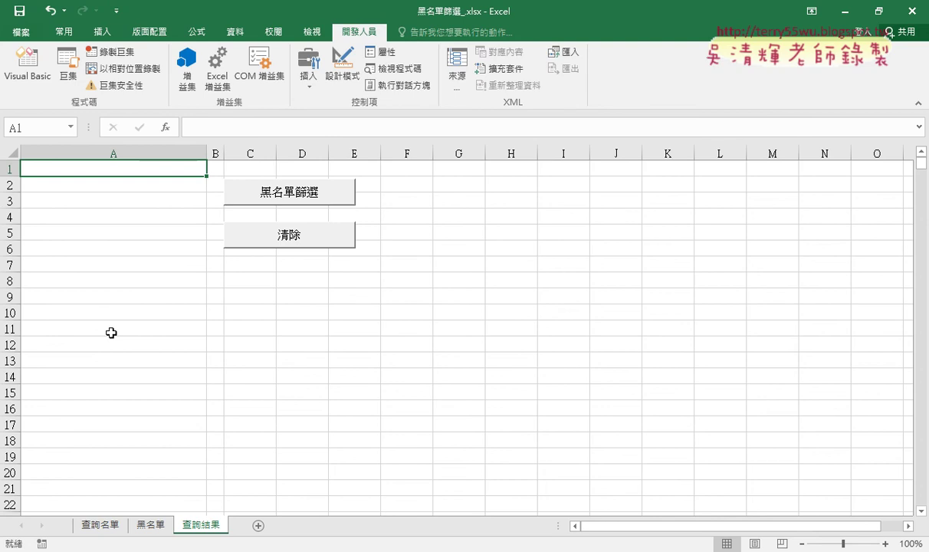
# Step: Run 黑名單篩選 and 清除, and inspect the COUNTIF formula in 查詢名單 cell B2
pyautogui.click(392, 328)
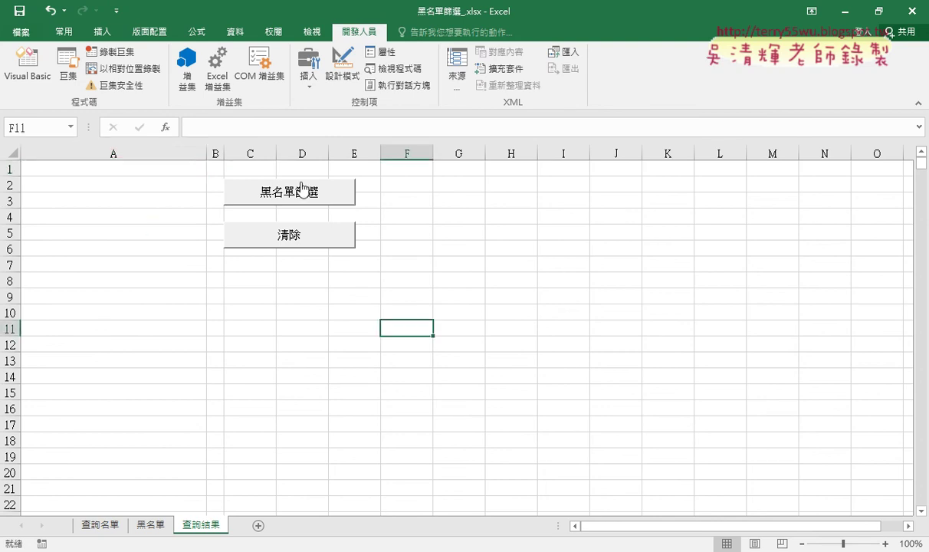
pyautogui.click(301, 194)
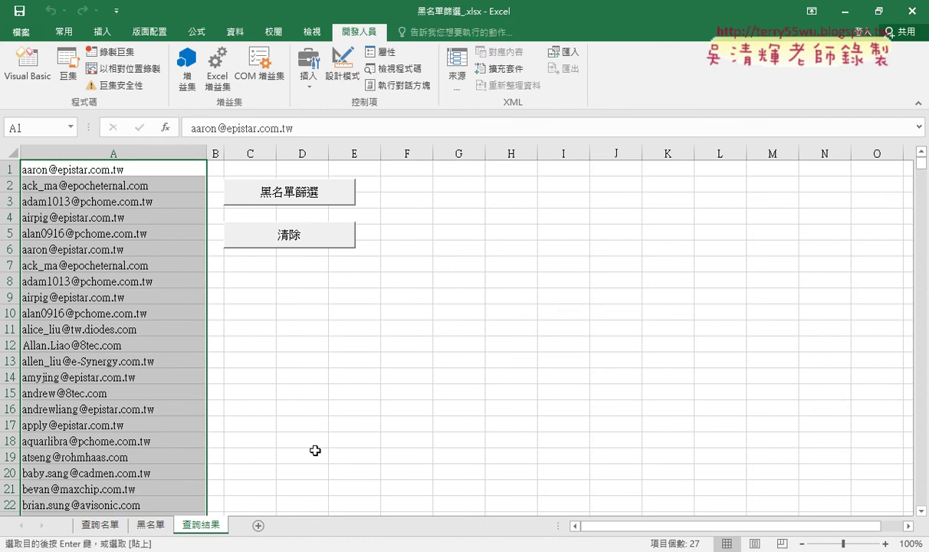
pyautogui.click(322, 238)
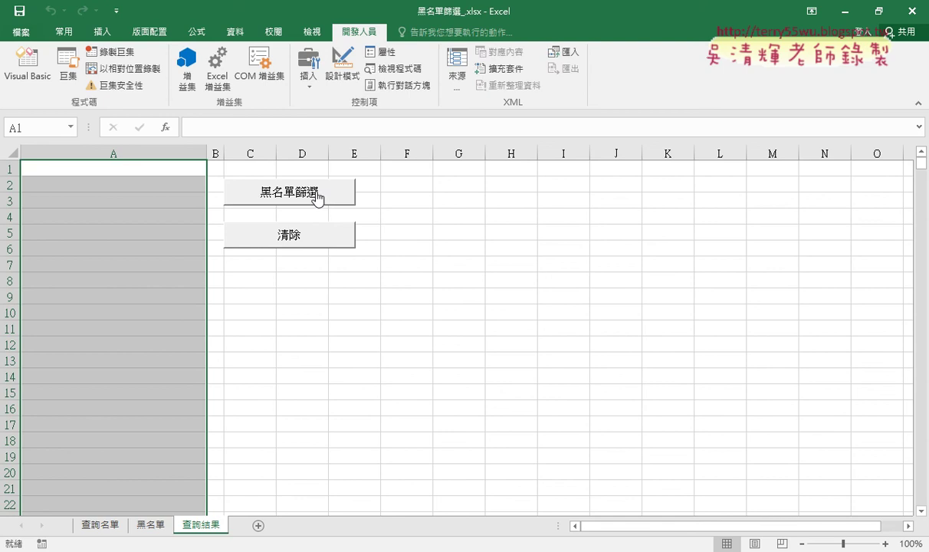
pyautogui.click(96, 525)
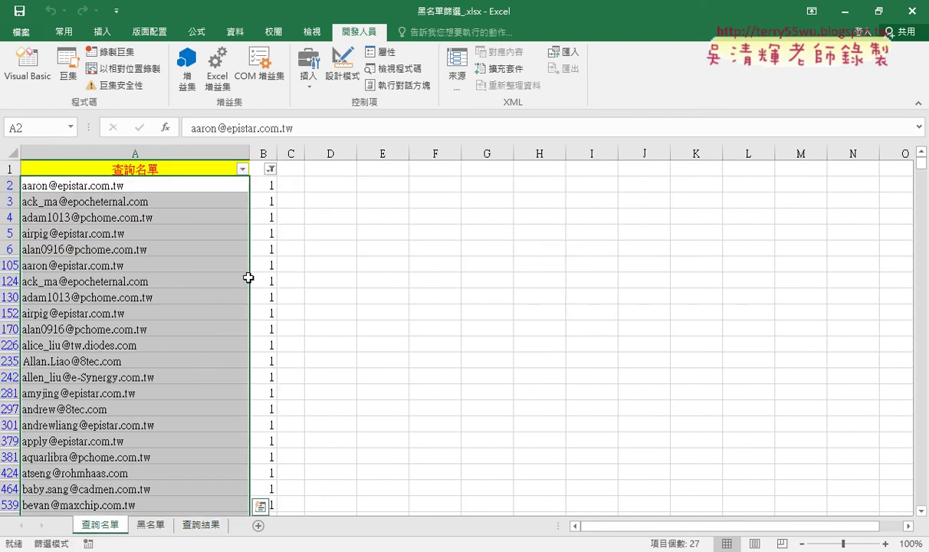
pyautogui.click(268, 188)
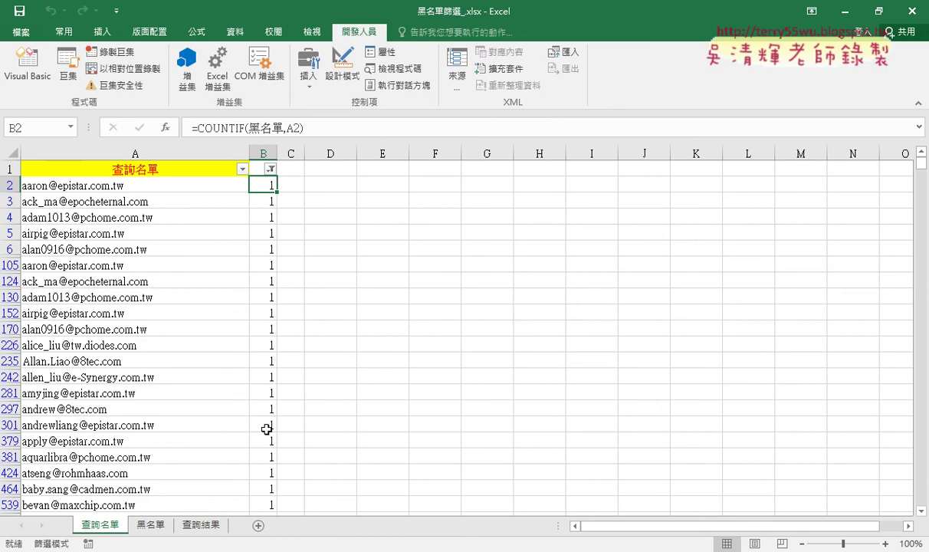
pyautogui.click(201, 525)
# Step: Repeatedly run 黑名單篩選 and 清除 on 查詢結果, finishing with the results cleared
pyautogui.click(278, 233)
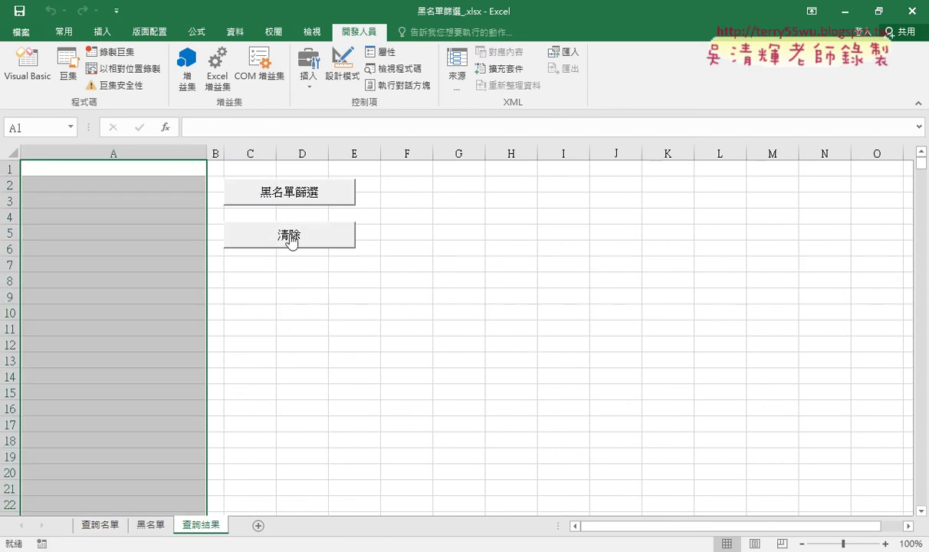
pyautogui.click(305, 190)
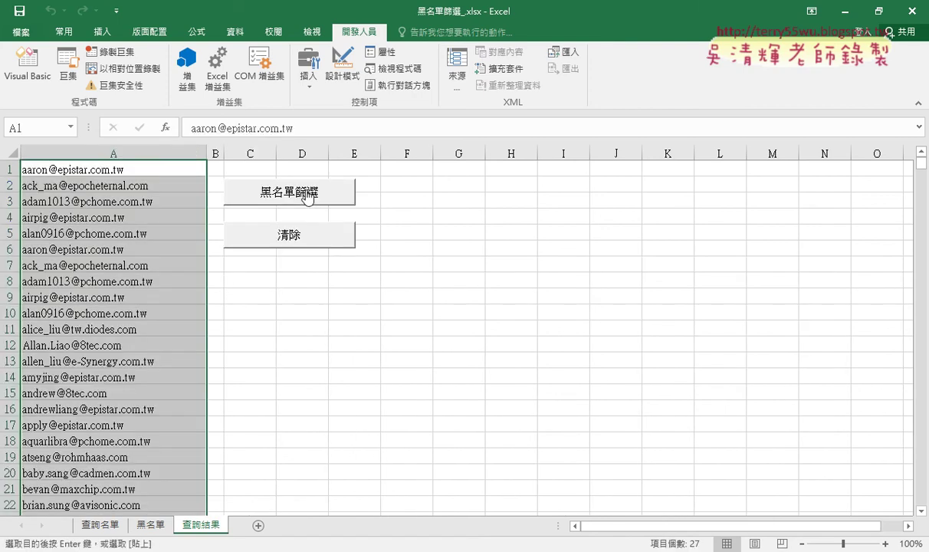
pyautogui.click(306, 238)
pyautogui.click(309, 196)
pyautogui.click(291, 234)
pyautogui.click(305, 195)
pyautogui.click(298, 236)
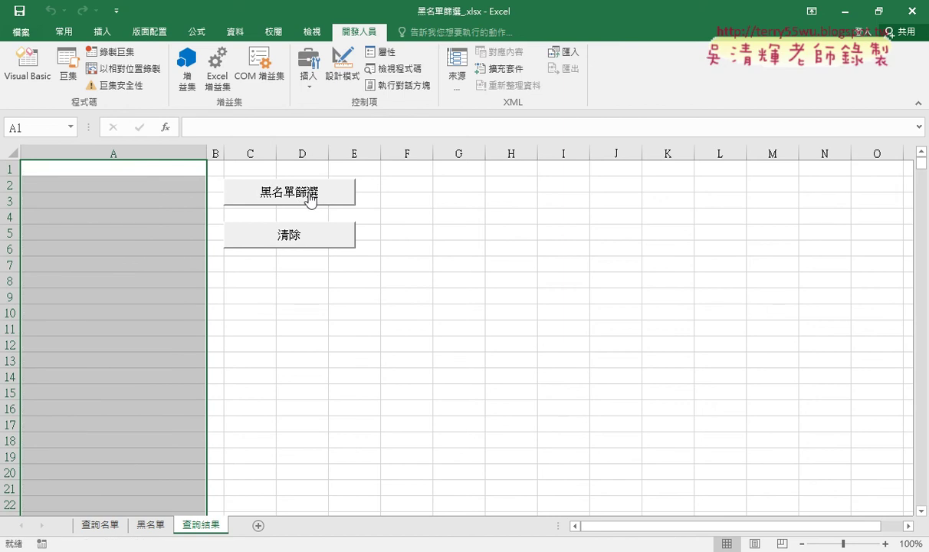
pyautogui.click(309, 194)
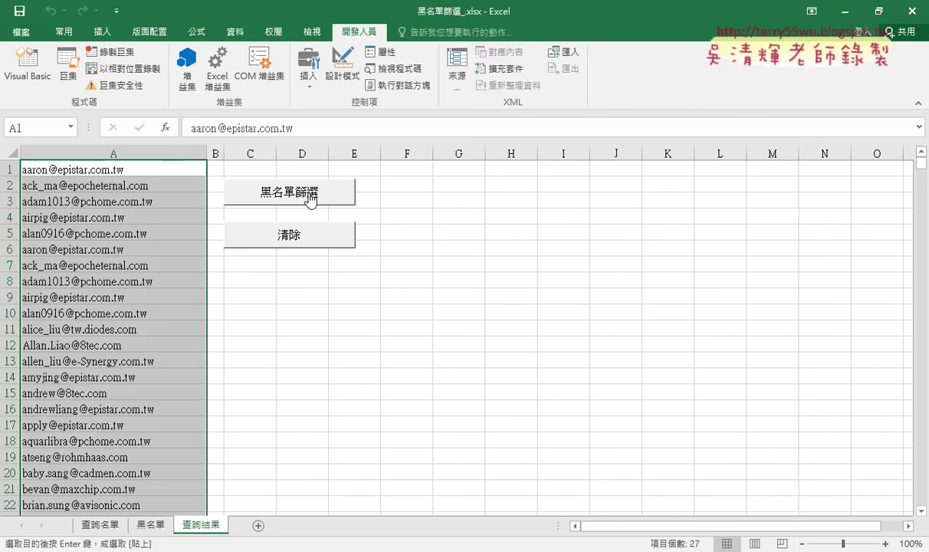
pyautogui.click(100, 524)
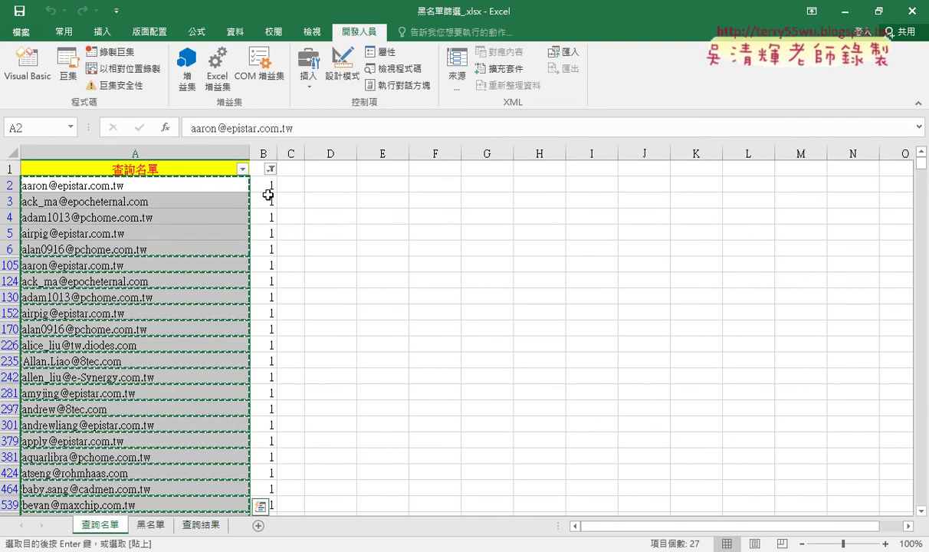
pyautogui.click(201, 525)
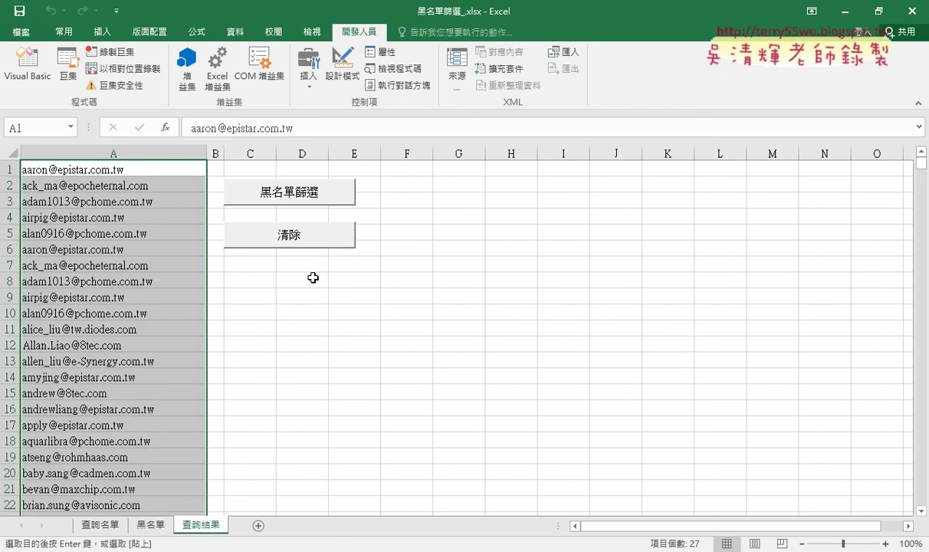
pyautogui.click(319, 244)
# Step: In Module2's 黑名單篩選, insert an Application.ScreenUpdating line right after the Sub line
pyautogui.click(28, 66)
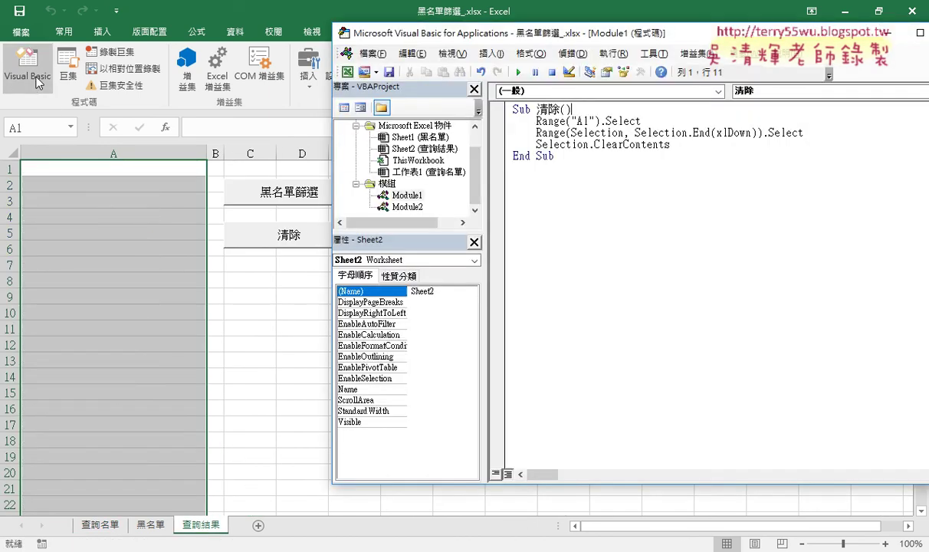
pyautogui.doubleClick(404, 206)
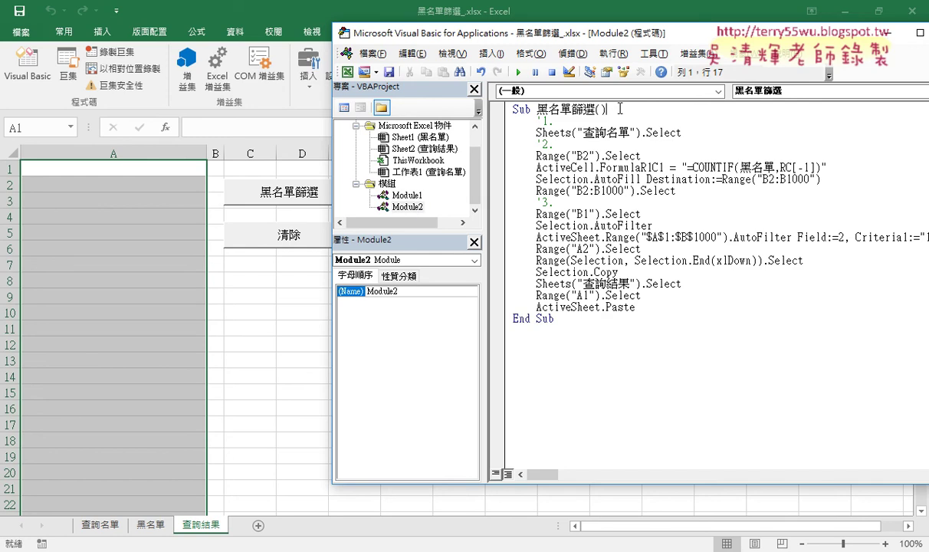
pyautogui.press('Return')
pyautogui.press('Tab')
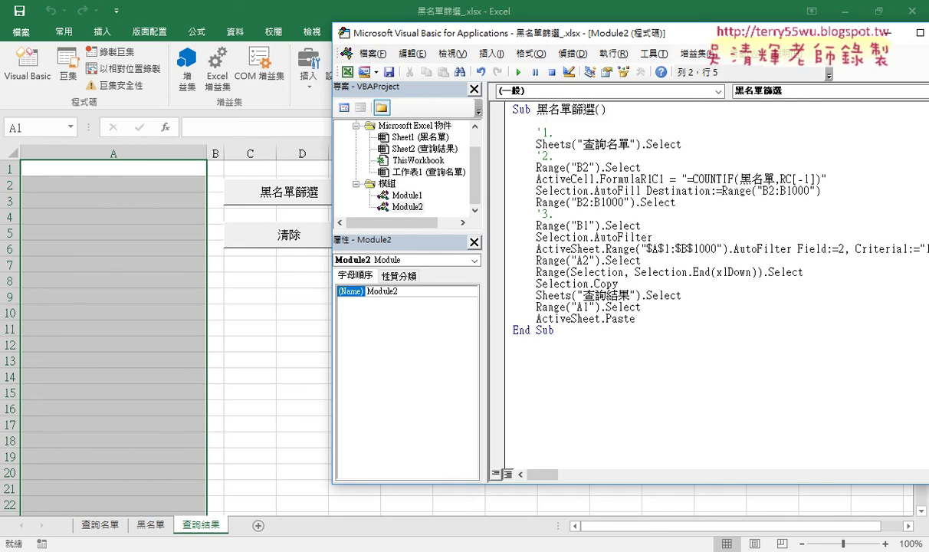
pyautogui.write('a')
pyautogui.write('pplic')
pyautogui.write('at')
pyautogui.write('ion')
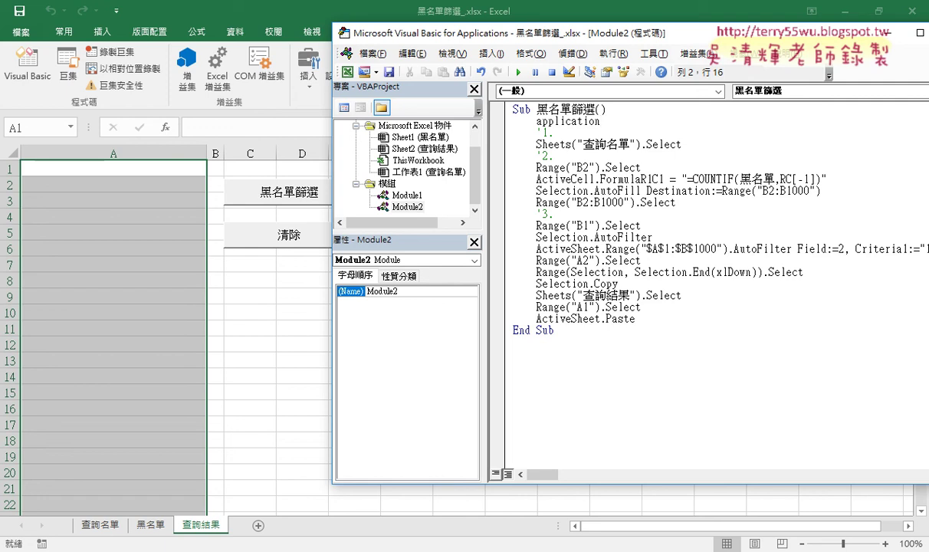
pyautogui.write('.')
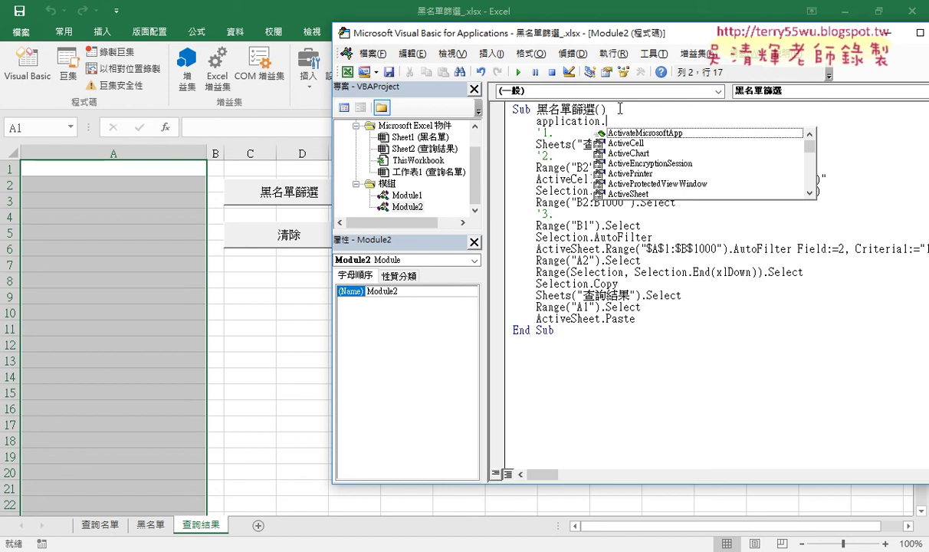
pyautogui.write('s')
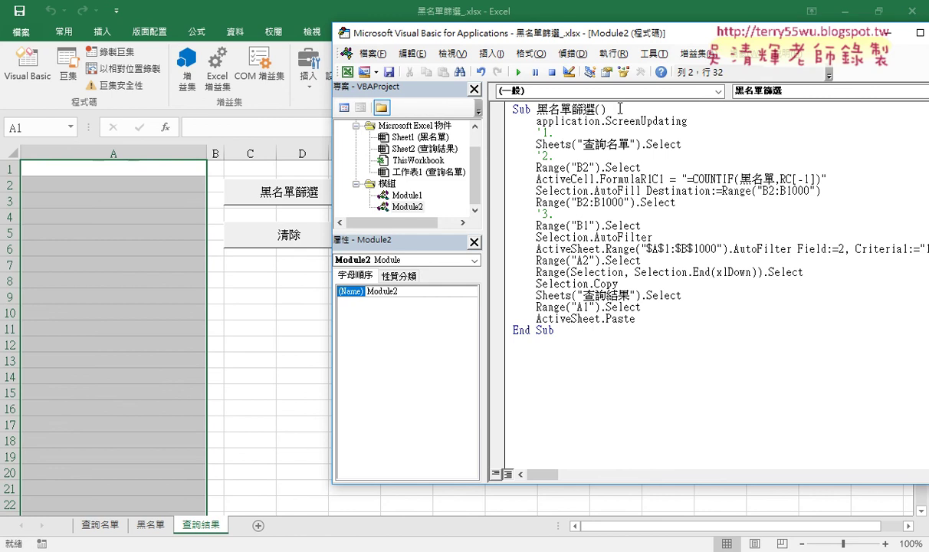
pyautogui.write(' =False')
# Step: Add Application.ScreenUpdating = True just before End Sub
pyautogui.click(643, 318)
pyautogui.press('Return')
pyautogui.press('Return')
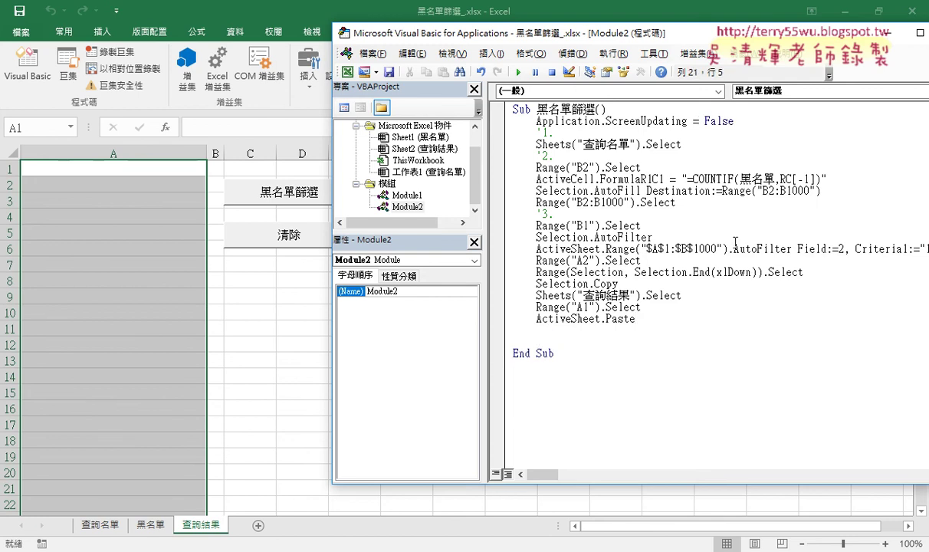
pyautogui.moveTo(536, 121); pyautogui.dragTo(687, 121)
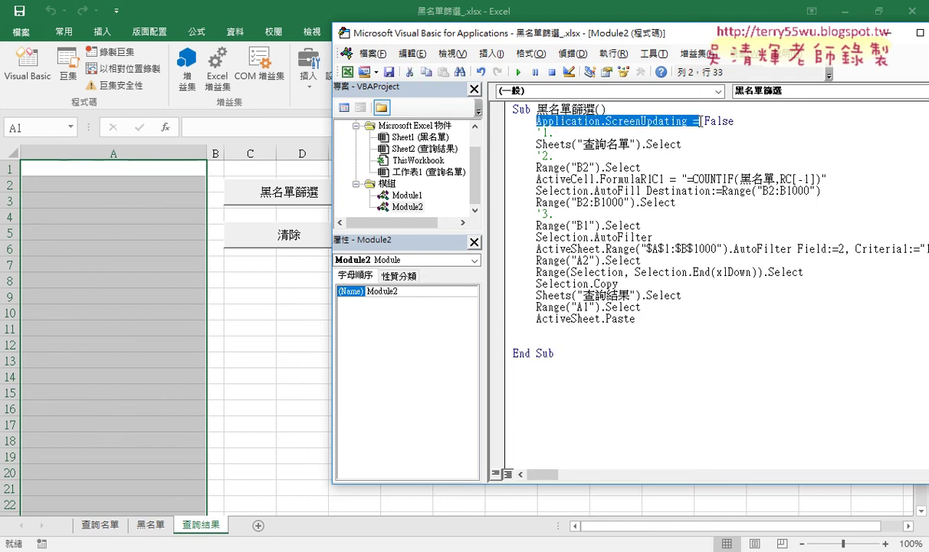
pyautogui.hotkey('ctrl', 'c')
pyautogui.click(713, 340)
pyautogui.hotkey('ctrl', 'v')
pyautogui.write('=')
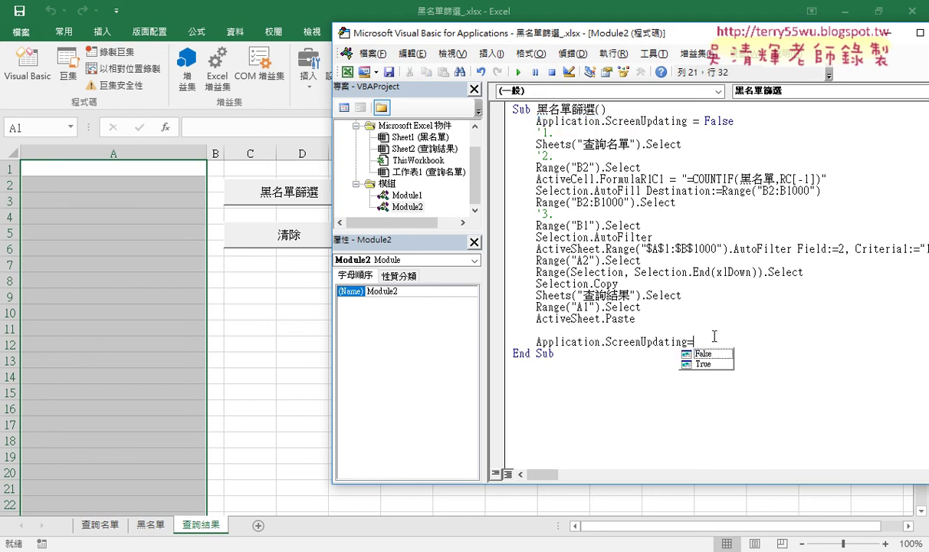
pyautogui.press('Down')
pyautogui.press('Tab')
pyautogui.click(705, 412)
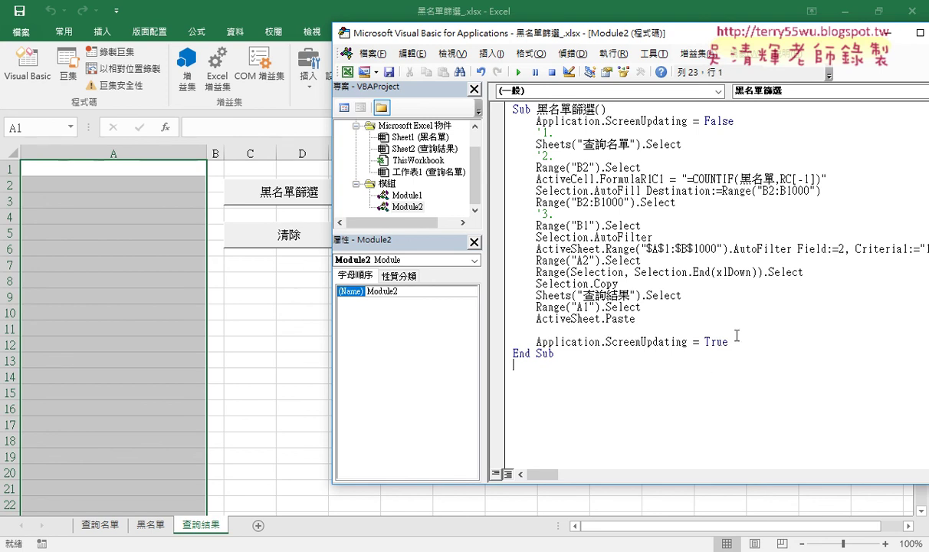
pyautogui.moveTo(736, 121); pyautogui.dragTo(506, 132)
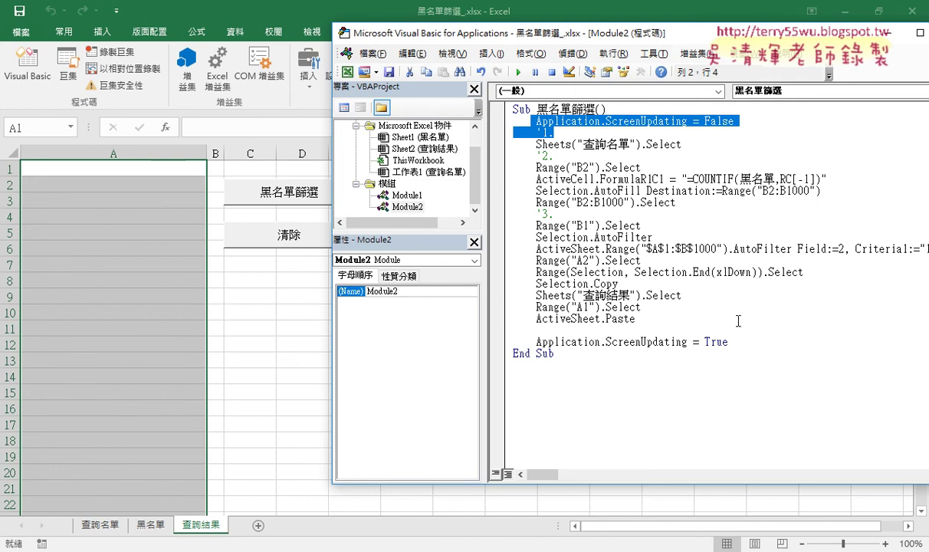
pyautogui.moveTo(730, 341); pyautogui.dragTo(508, 341)
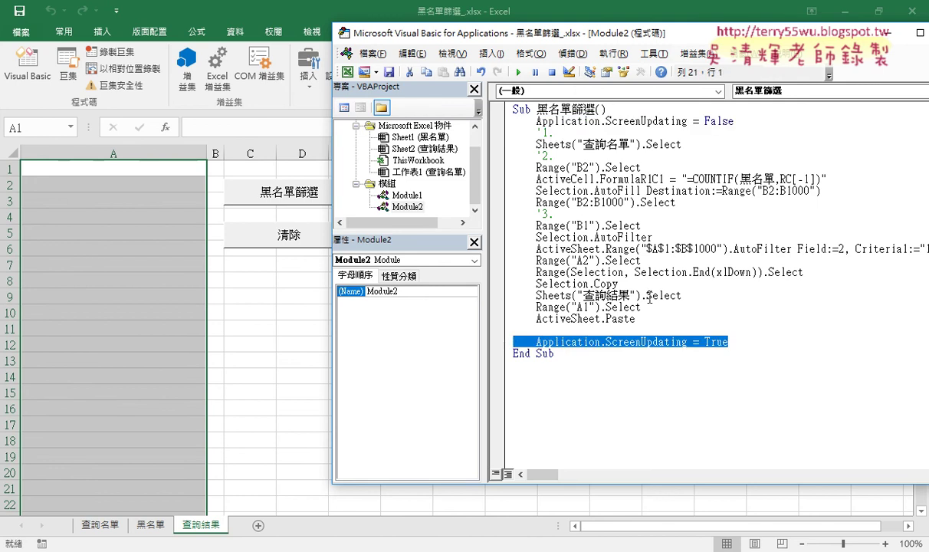
# Step: Retype line 2 as Application.ScreenUpdating = False, then return to the Excel worksheet
pyautogui.click(650, 298)
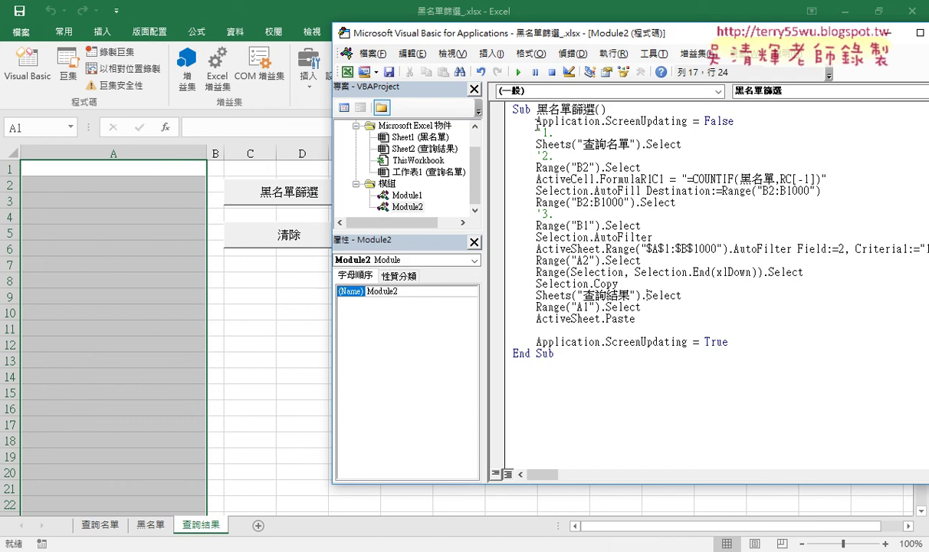
pyautogui.moveTo(536, 122); pyautogui.dragTo(734, 123)
pyautogui.write('.')
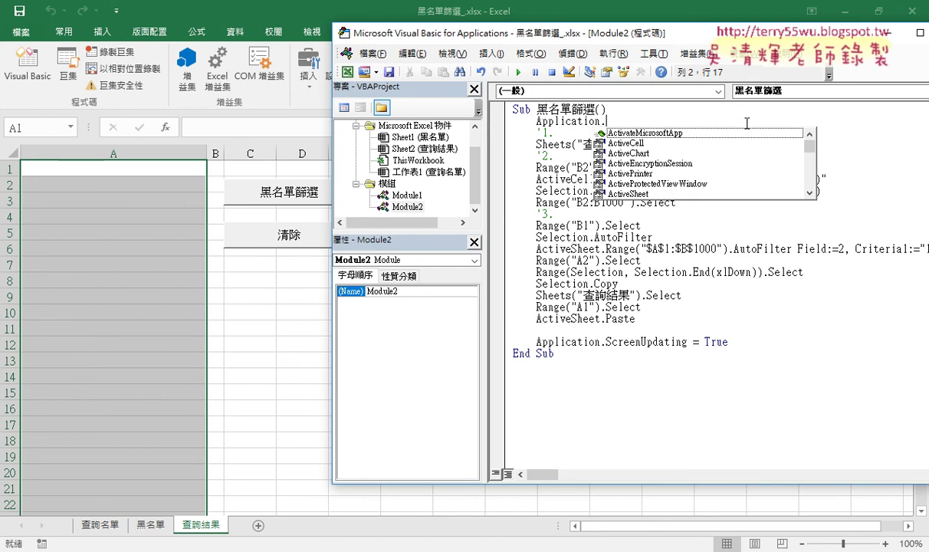
pyautogui.write('s')
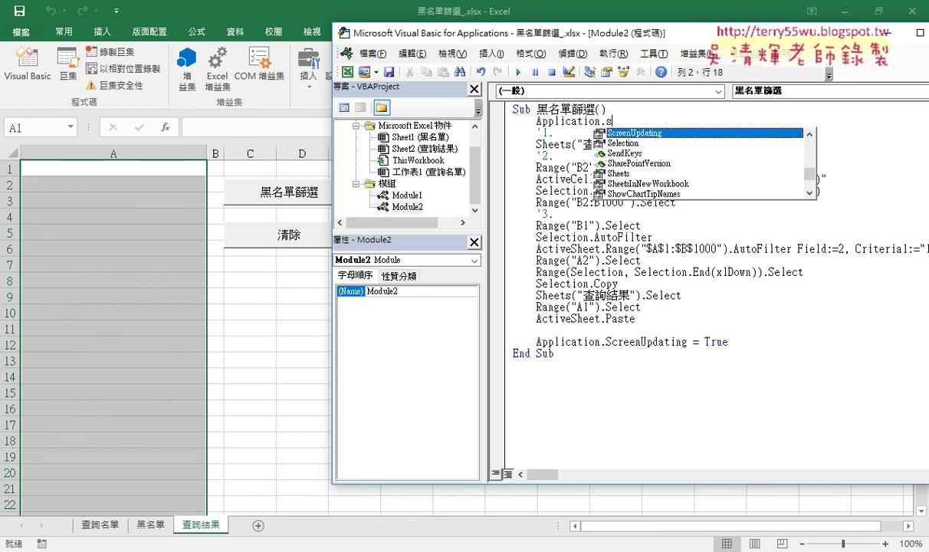
pyautogui.press('space')
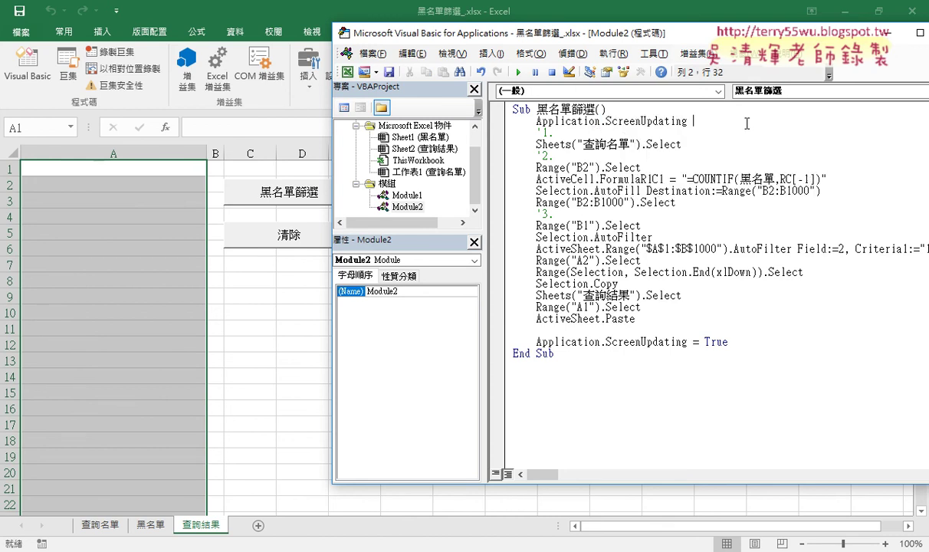
pyautogui.write('=')
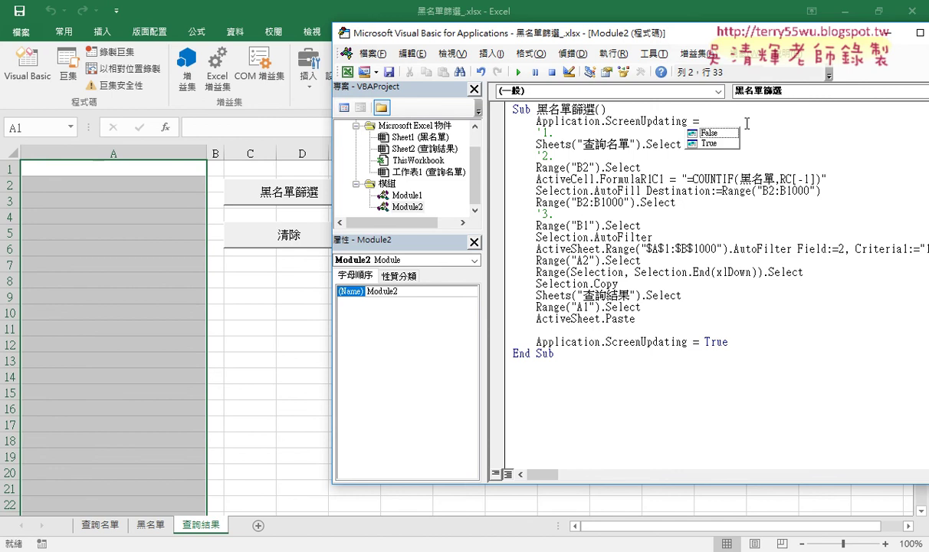
pyautogui.press('Down')
pyautogui.press('space')
pyautogui.moveTo(763, 342)
pyautogui.mouseDown()
pyautogui.moveTo(548, 329)
pyautogui.moveTo(561, 332)
pyautogui.mouseUp()
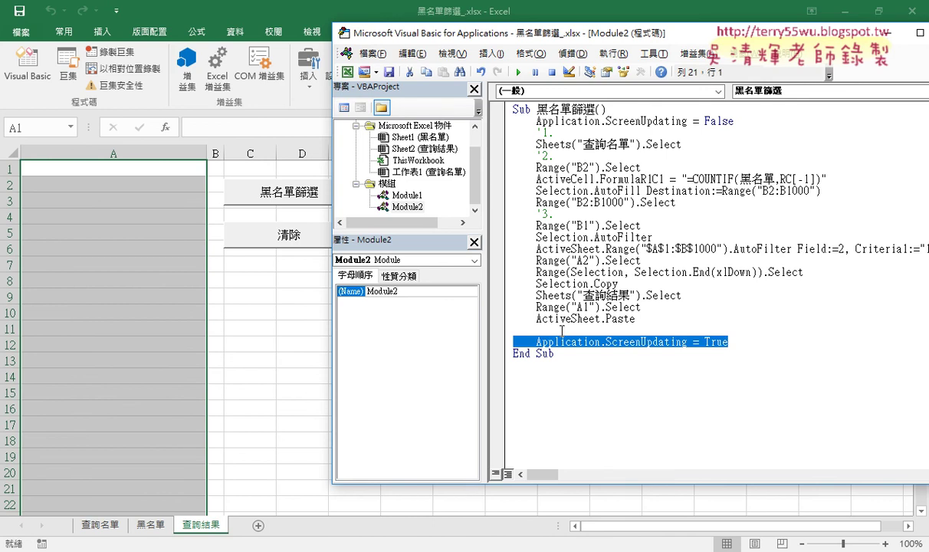
pyautogui.click(297, 322)
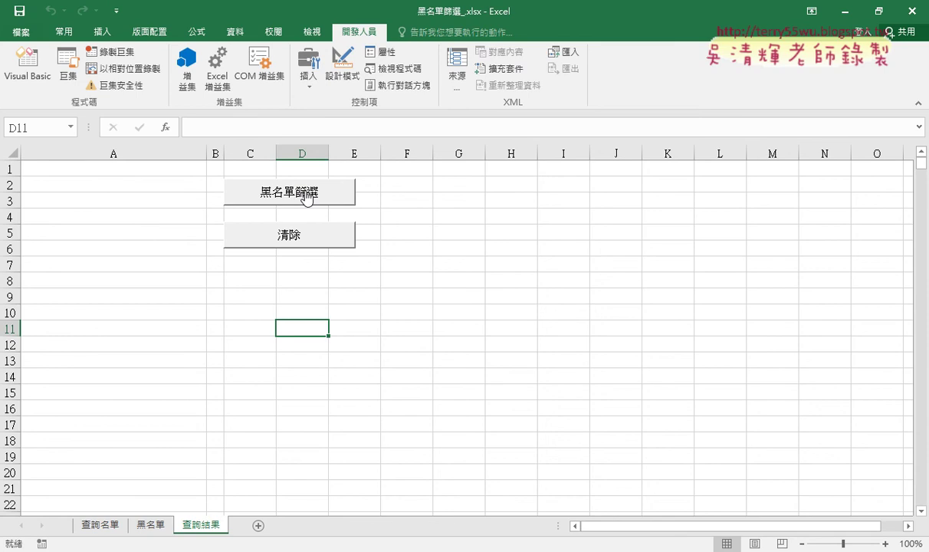
# Step: Run 黑名單篩選 then 清除 three times, leaving 查詢結果 column A empty
pyautogui.click(304, 192)
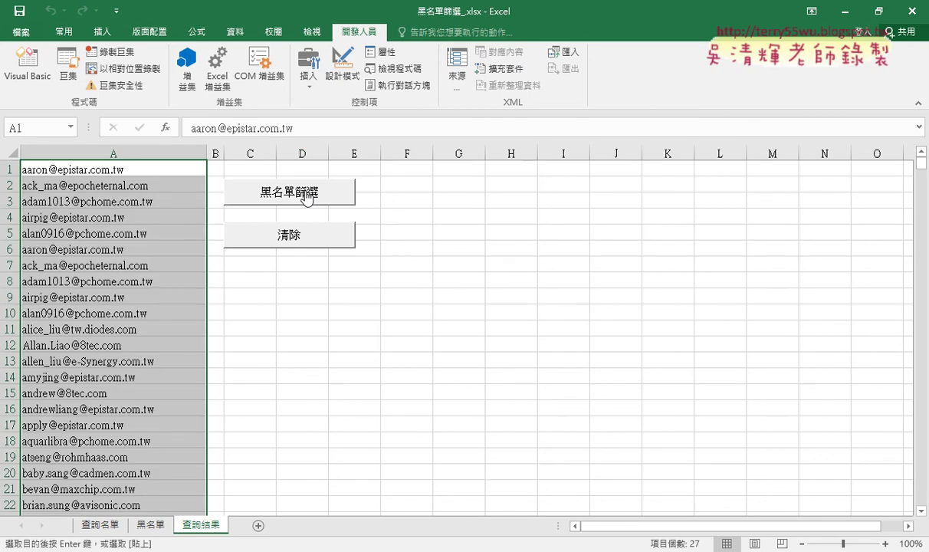
pyautogui.click(305, 230)
pyautogui.click(314, 193)
pyautogui.click(326, 235)
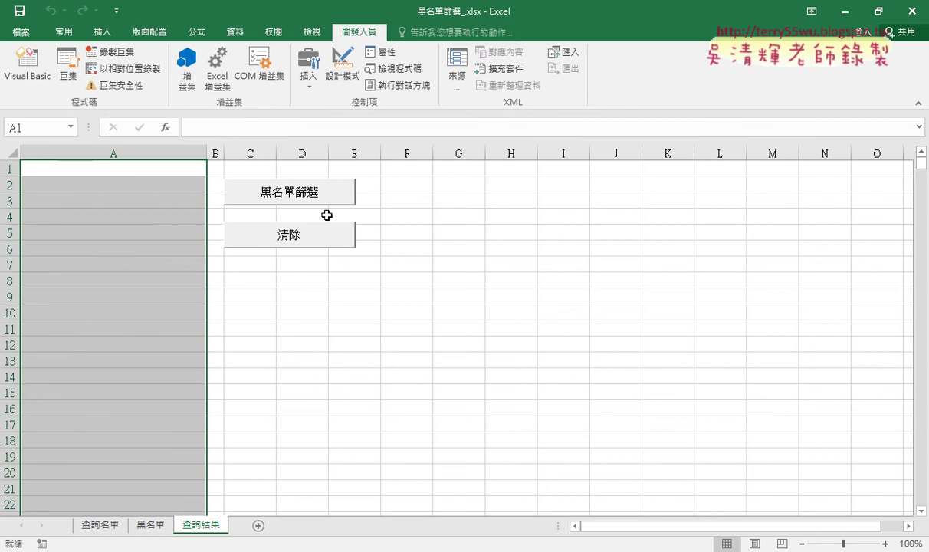
pyautogui.click(328, 194)
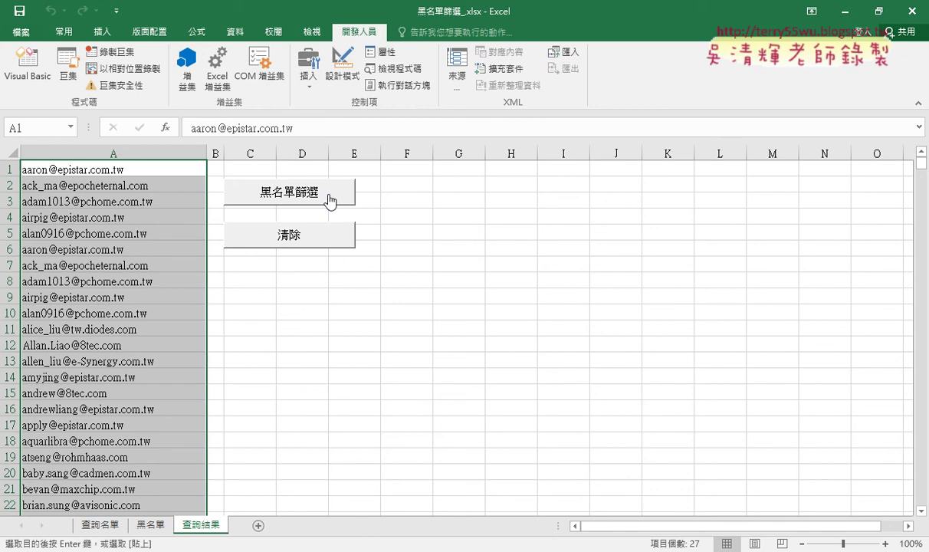
pyautogui.click(320, 233)
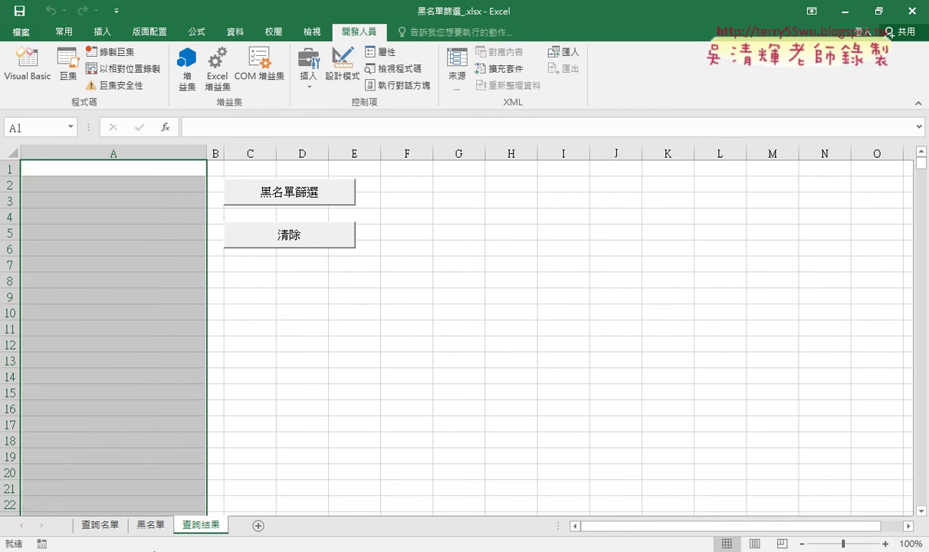
# Step: Bring up the 黑名單篩選程式碼 notes in Google Docs at the code listing
pyautogui.click(172, 504)
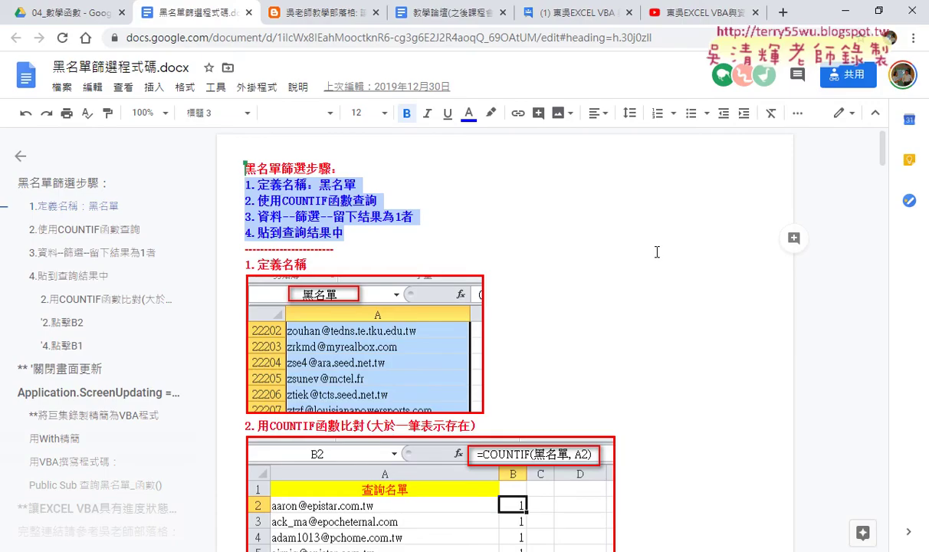
pyautogui.scroll(-4, 661, 250)
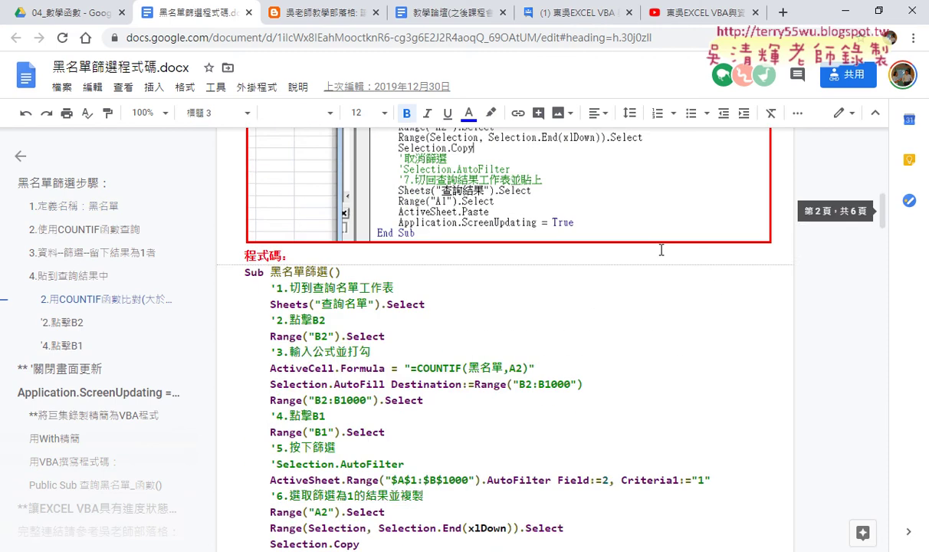
pyautogui.scroll(-2, 661, 251)
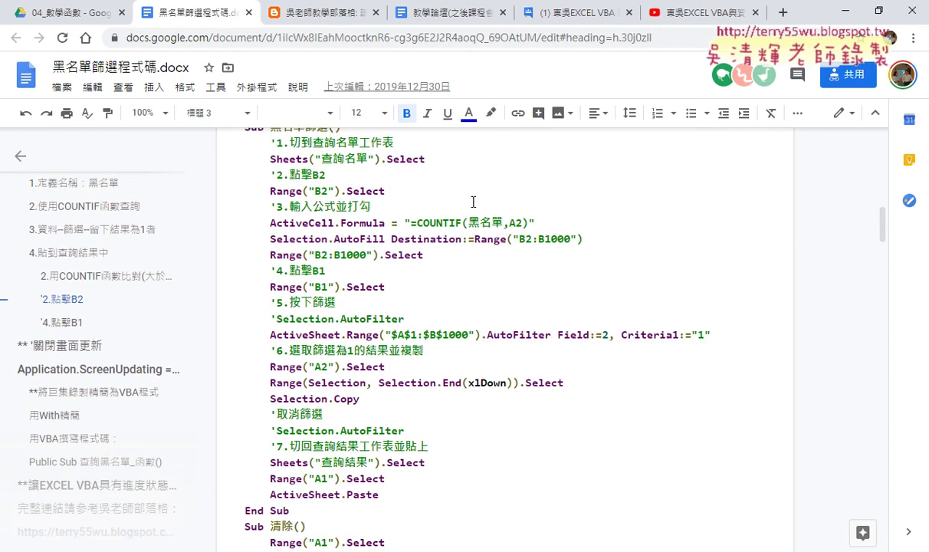
pyautogui.scroll(2, 644, 228)
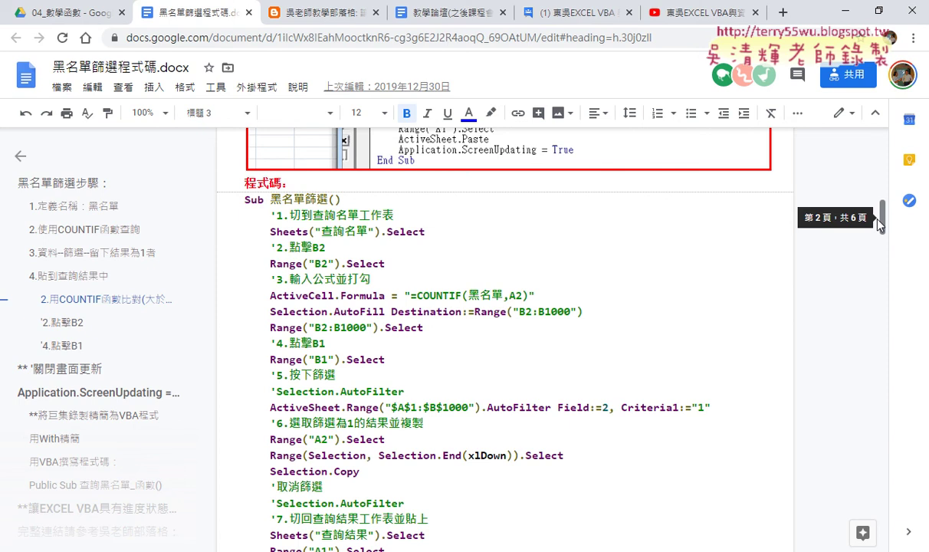
pyautogui.click(370, 215)
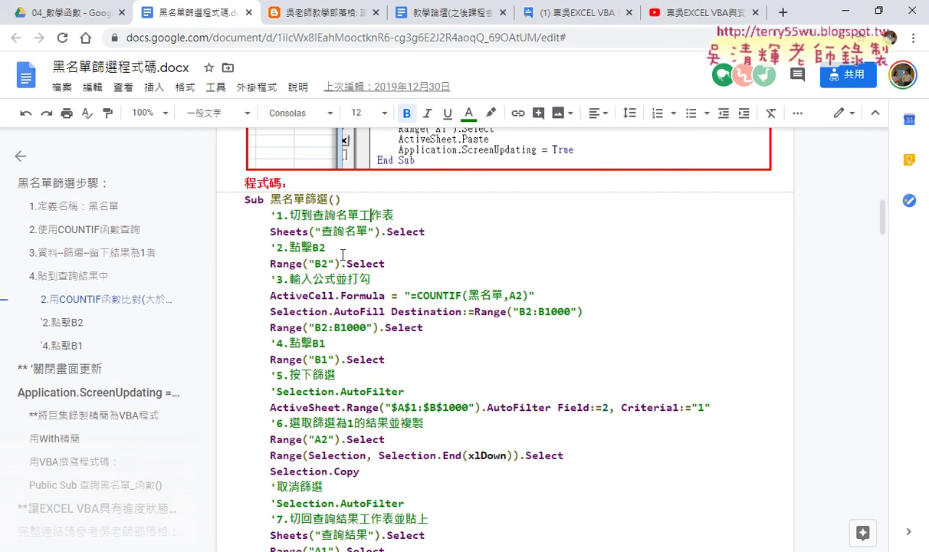
pyautogui.scroll(-1, 391, 337)
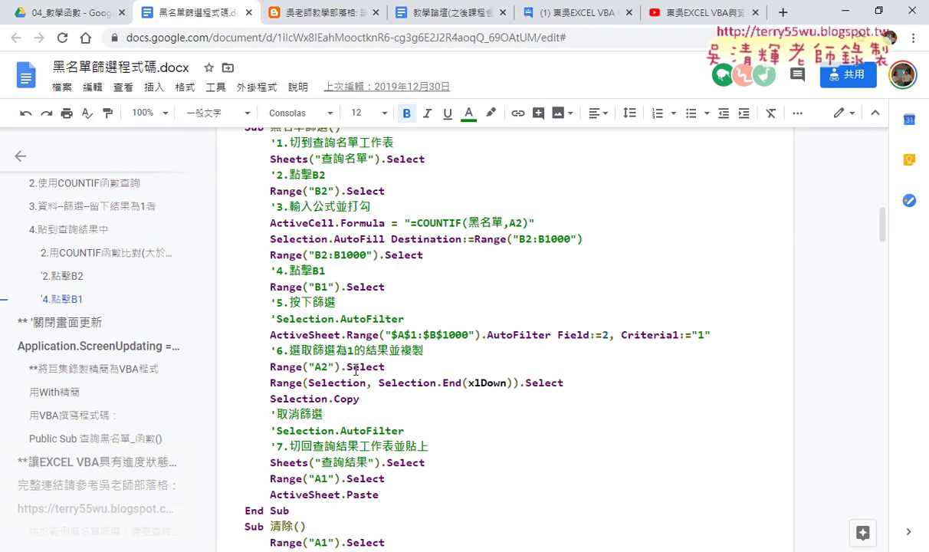
pyautogui.scroll(1, 355, 371)
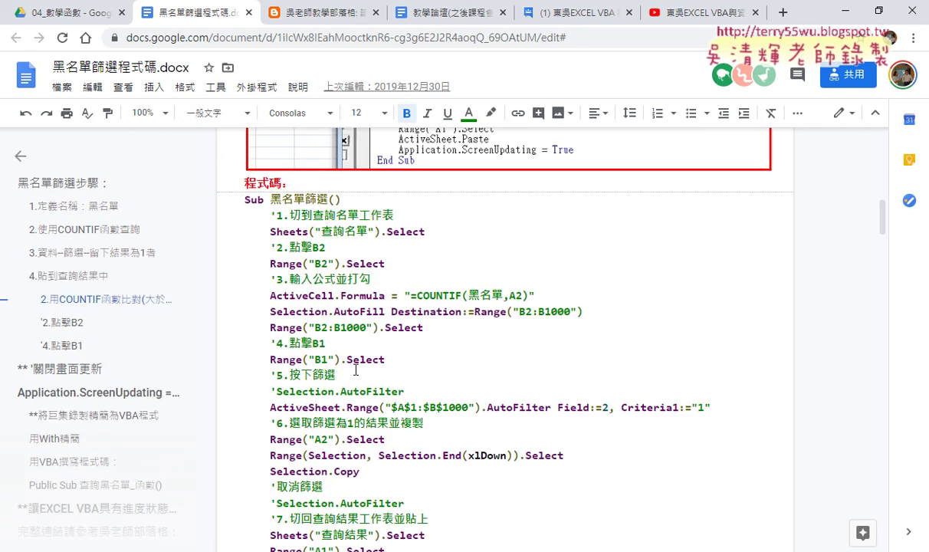
# Step: Highlight the '1.切到查詢名單工作表, '2.點擊B2 and '3.輸入公式並打勾 comments, then continue down
pyautogui.moveTo(381, 204); pyautogui.dragTo(244, 204)
pyautogui.click(326, 248)
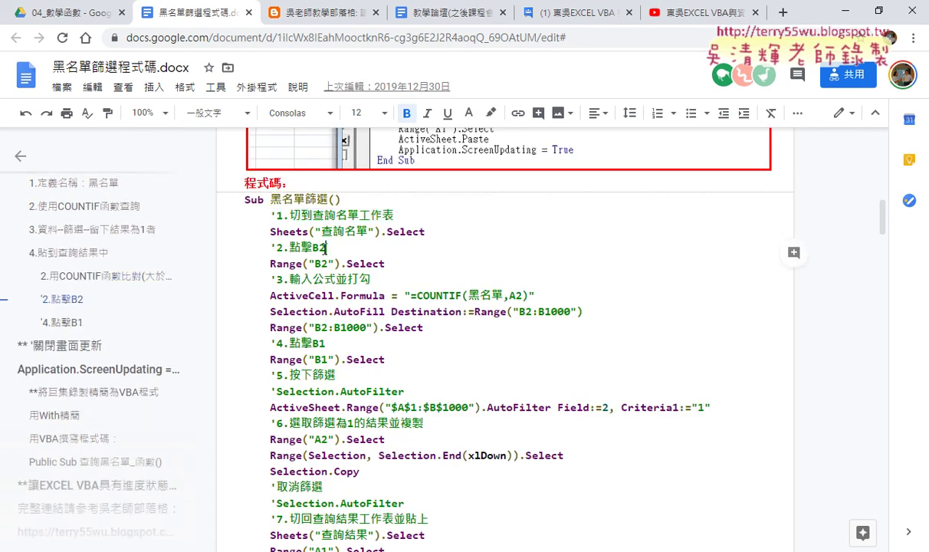
pyautogui.moveTo(326, 247); pyautogui.dragTo(234, 248)
pyautogui.moveTo(370, 280); pyautogui.dragTo(223, 283)
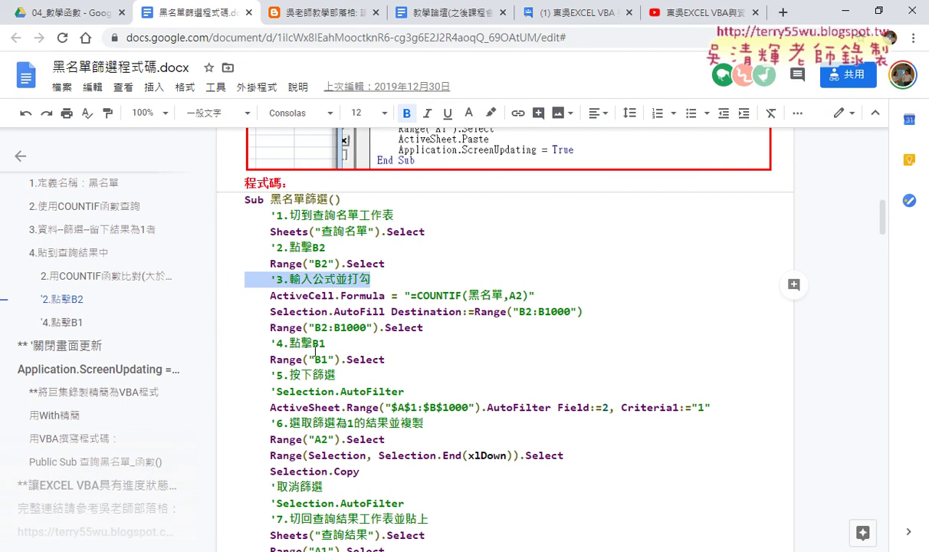
pyautogui.scroll(-1, 368, 349)
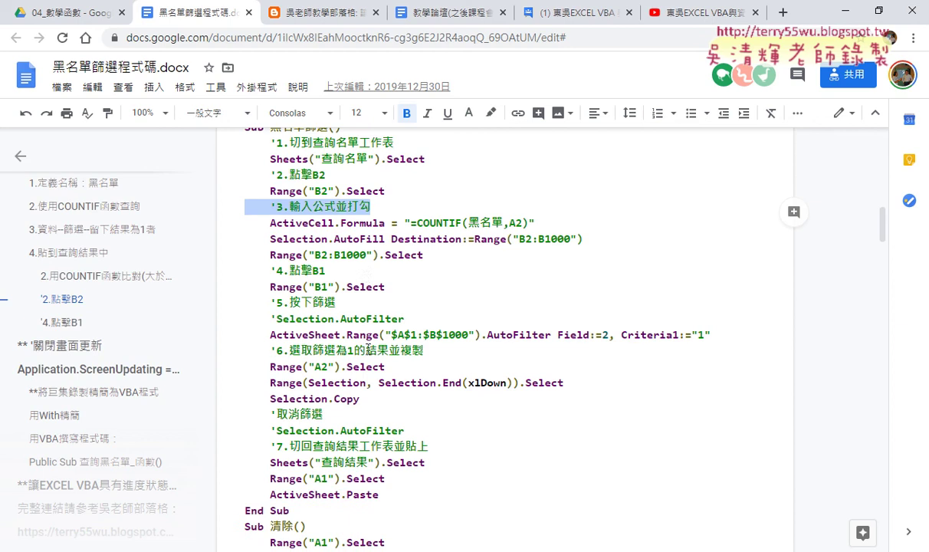
pyautogui.scroll(-2, 368, 350)
pyautogui.scroll(-1, 368, 349)
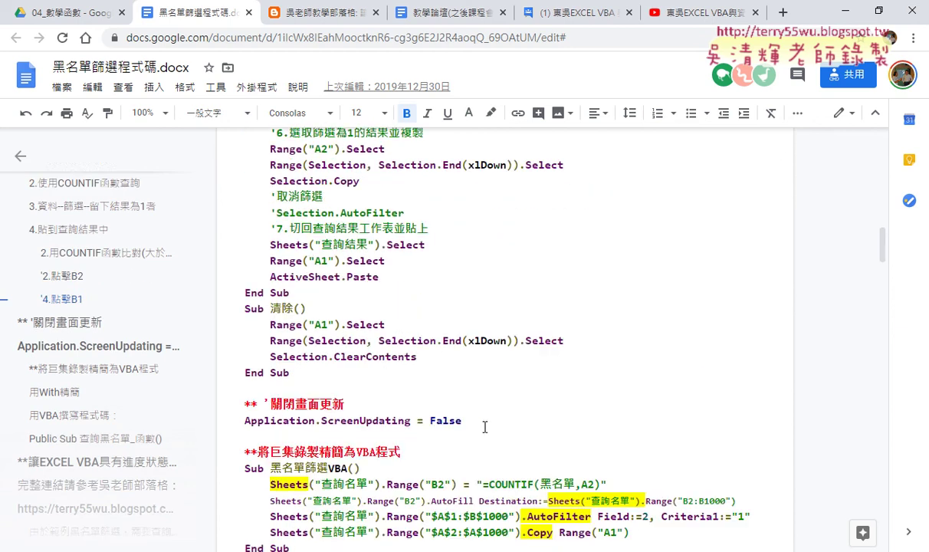
pyautogui.moveTo(462, 420); pyautogui.dragTo(237, 420)
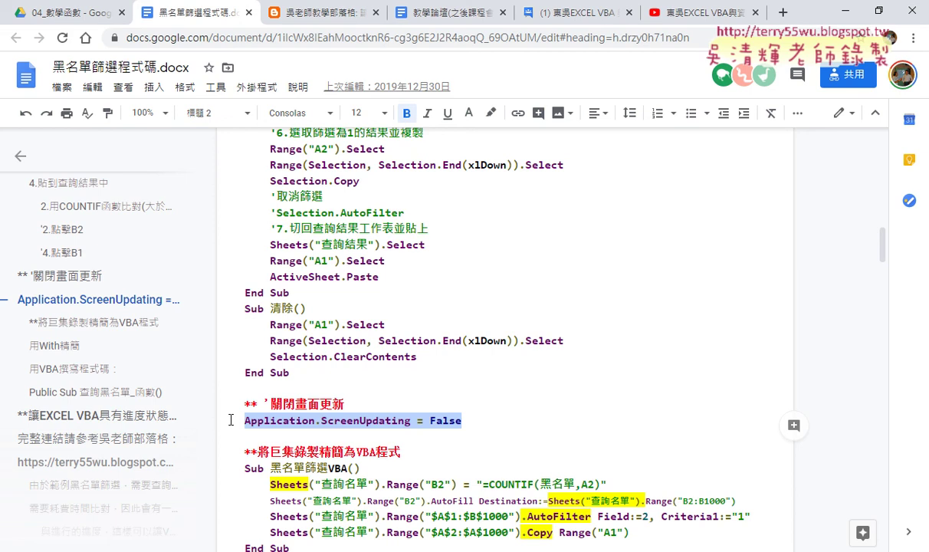
pyautogui.scroll(-2, 231, 421)
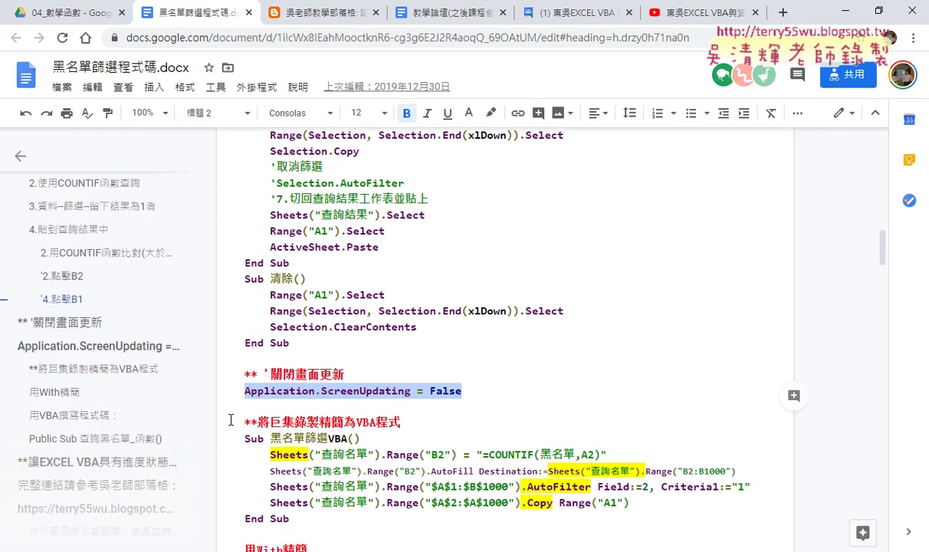
pyautogui.moveTo(291, 404)
pyautogui.mouseDown()
pyautogui.moveTo(246, 372)
pyautogui.moveTo(234, 324)
pyautogui.mouseUp()
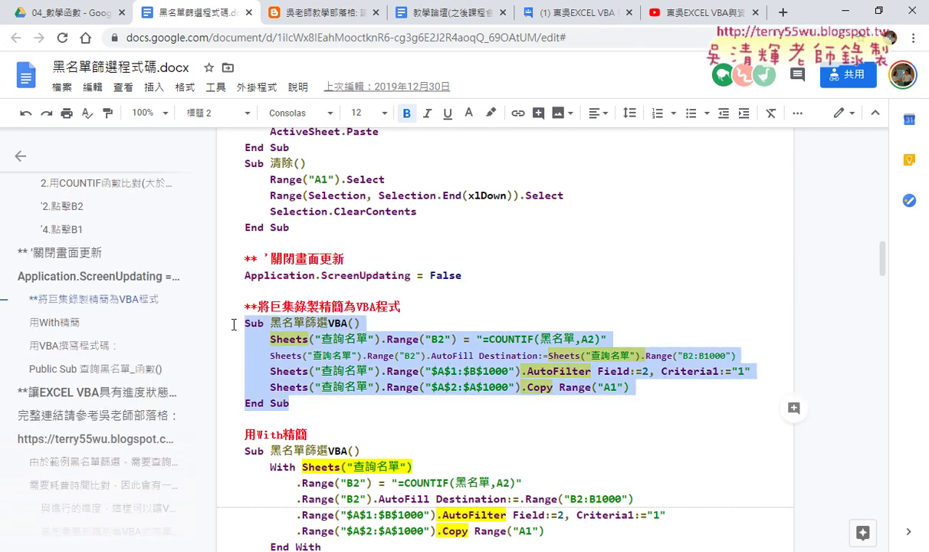